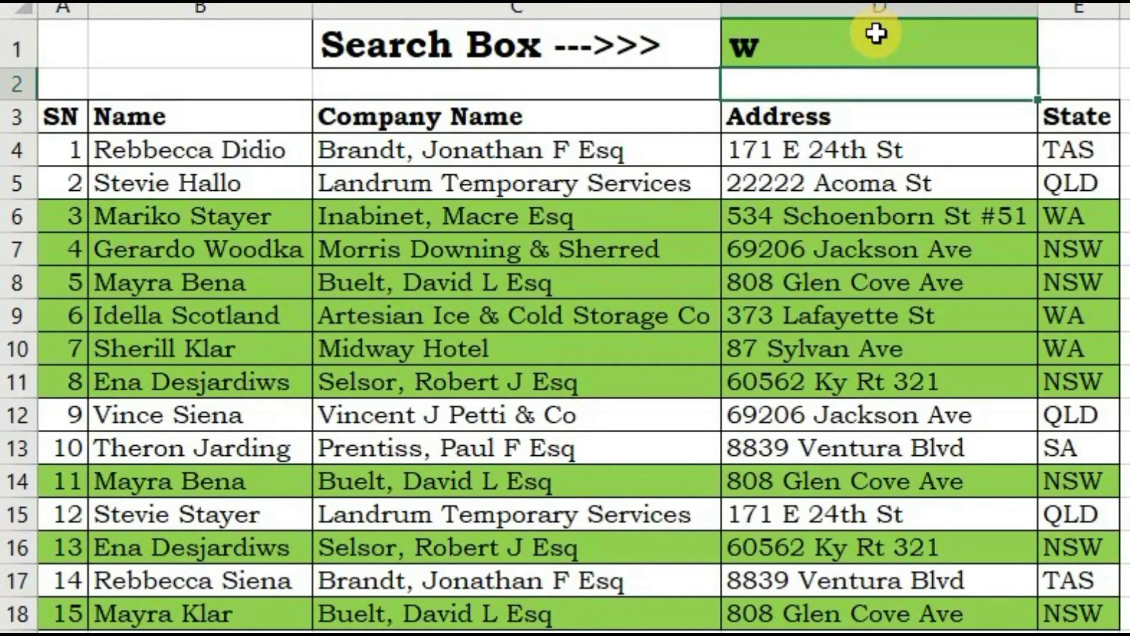
Search D1 for 'wa' and then 'way' to see which rows stay highlighted.
left_click(876, 34)
double_click(878, 34)
type("a")
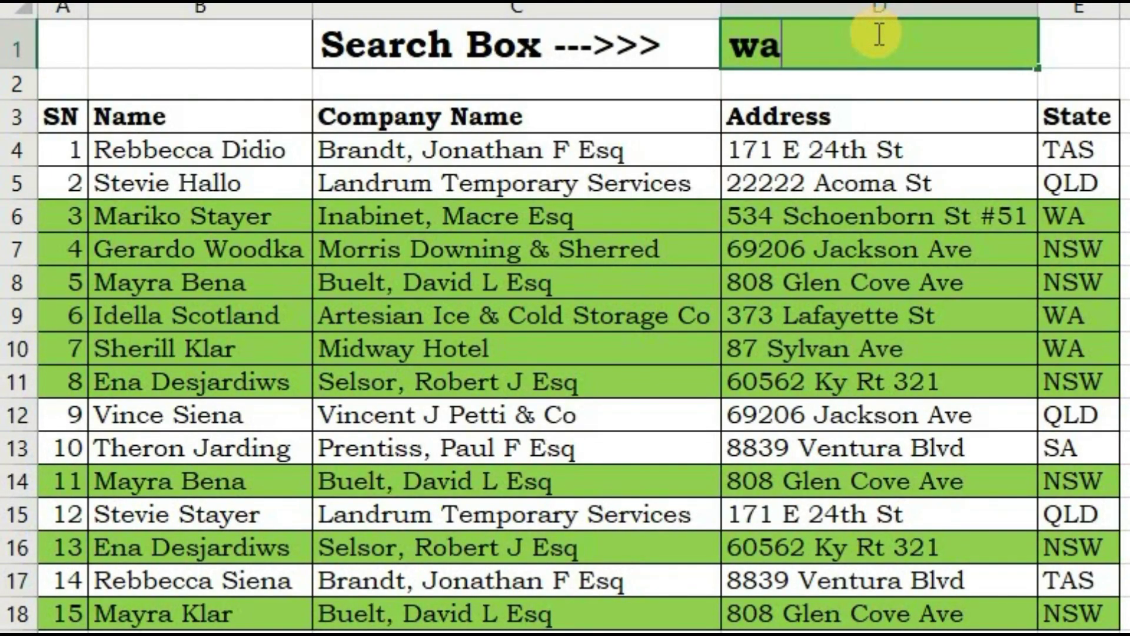
key("Return")
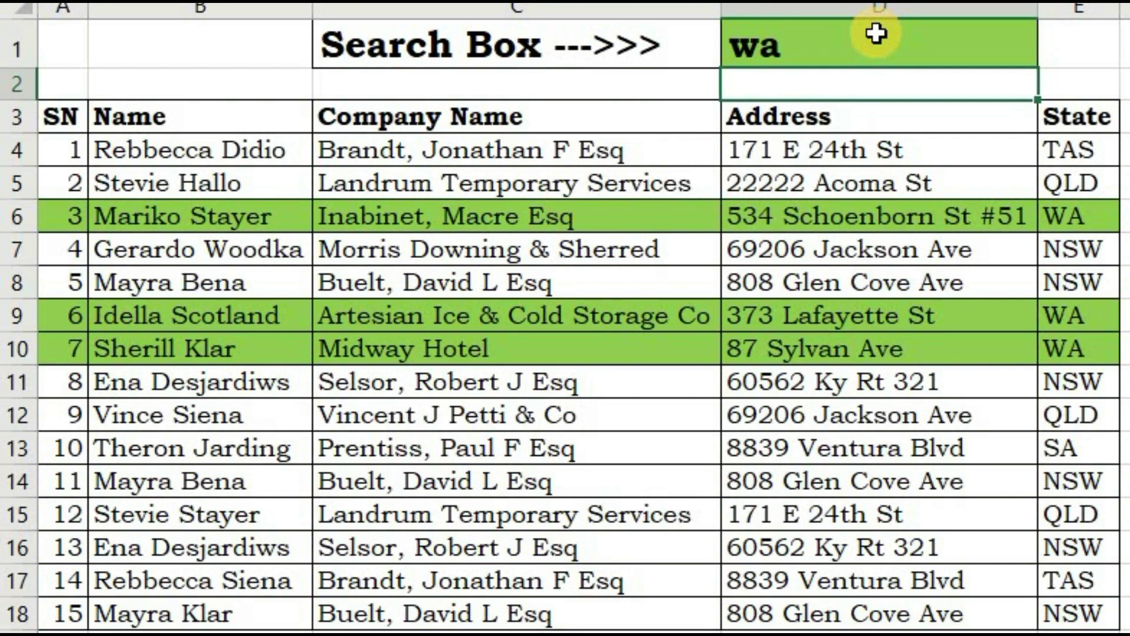
double_click(877, 34)
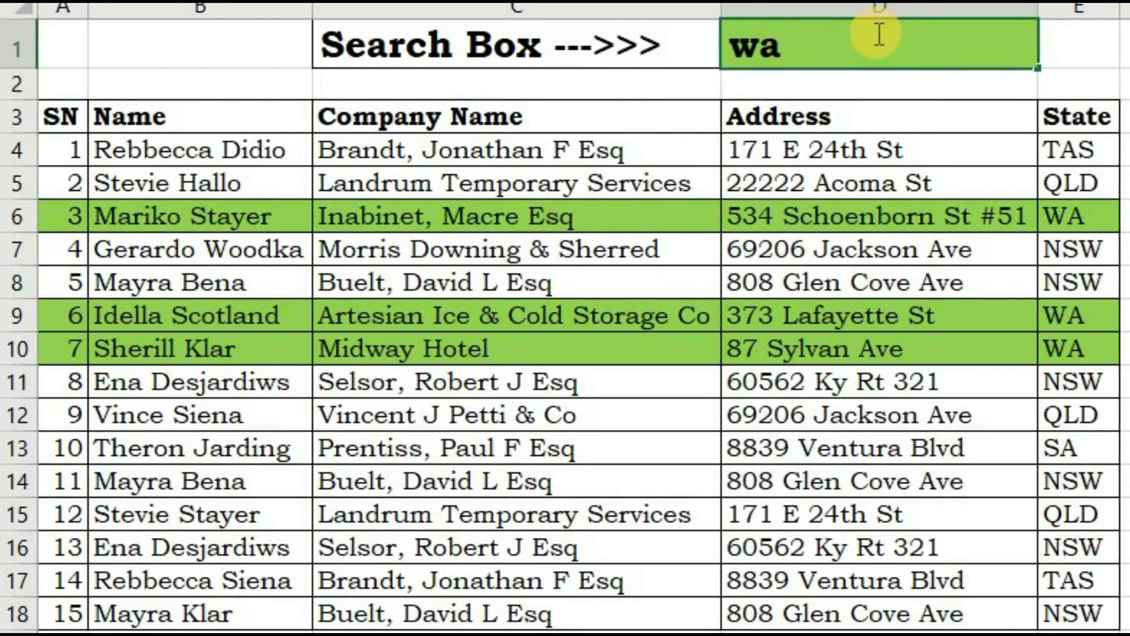
type("y")
key("Return")
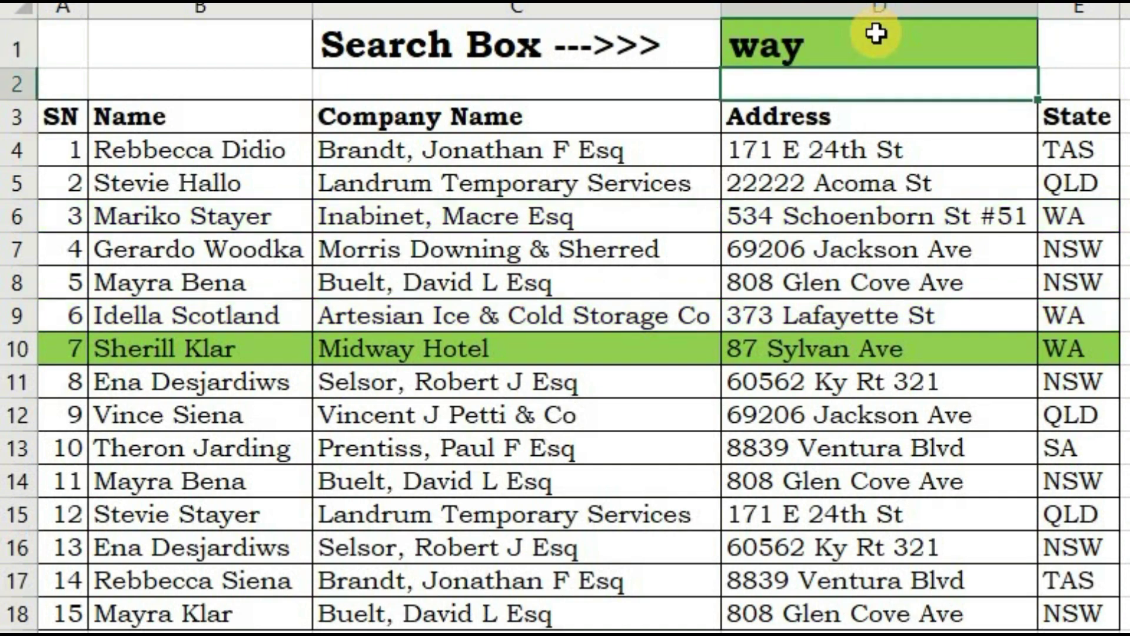
Change the D1 search text to 'n' and then 'ns'.
left_click(877, 33)
type("n")
key("Return")
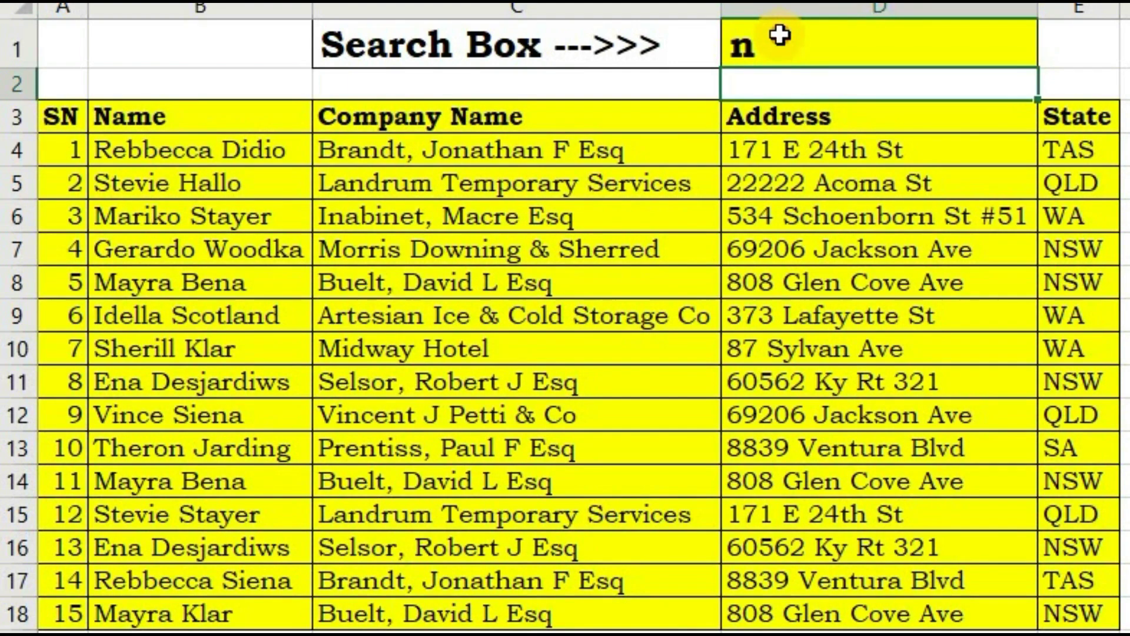
double_click(780, 35)
type("s")
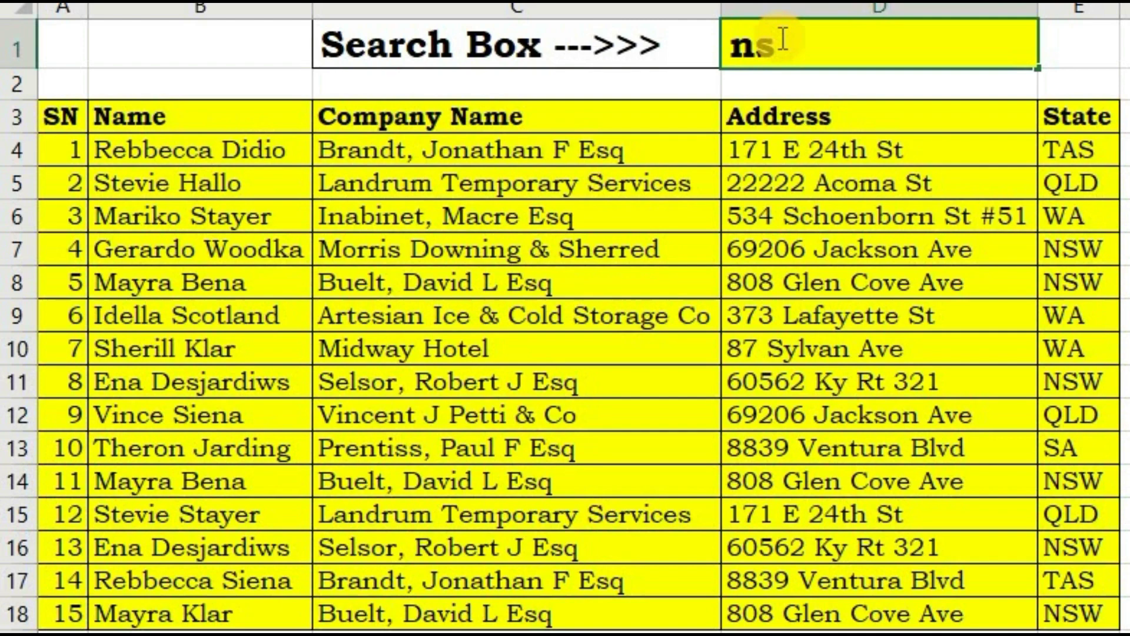
key("Return")
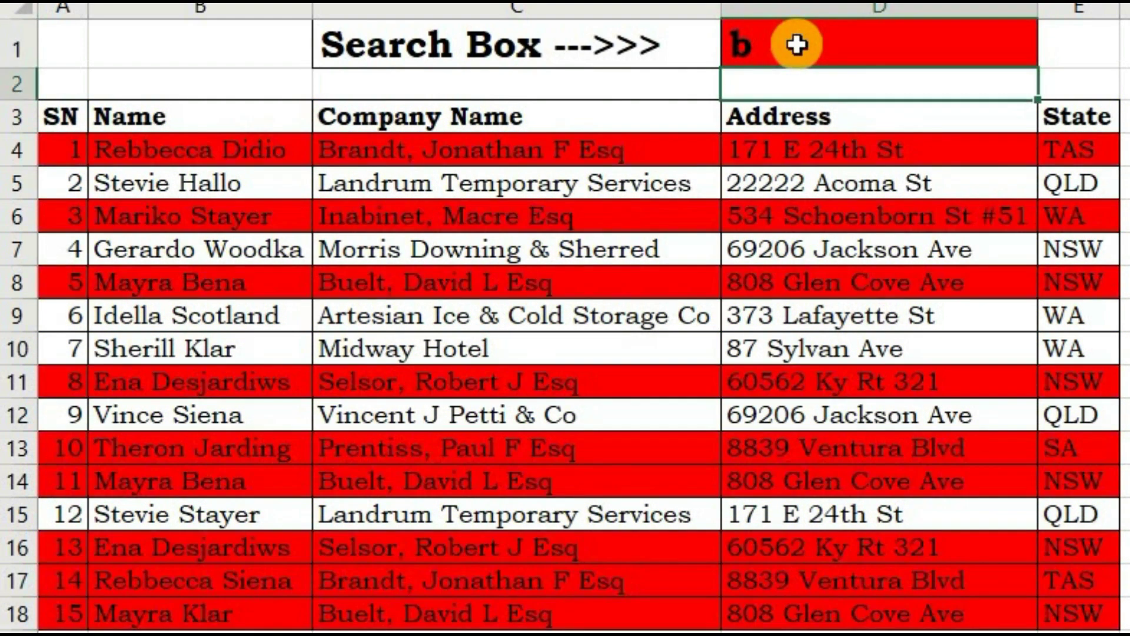
Try 'b' and then 'bu' as the D1 search text.
key("Return")
double_click(797, 44)
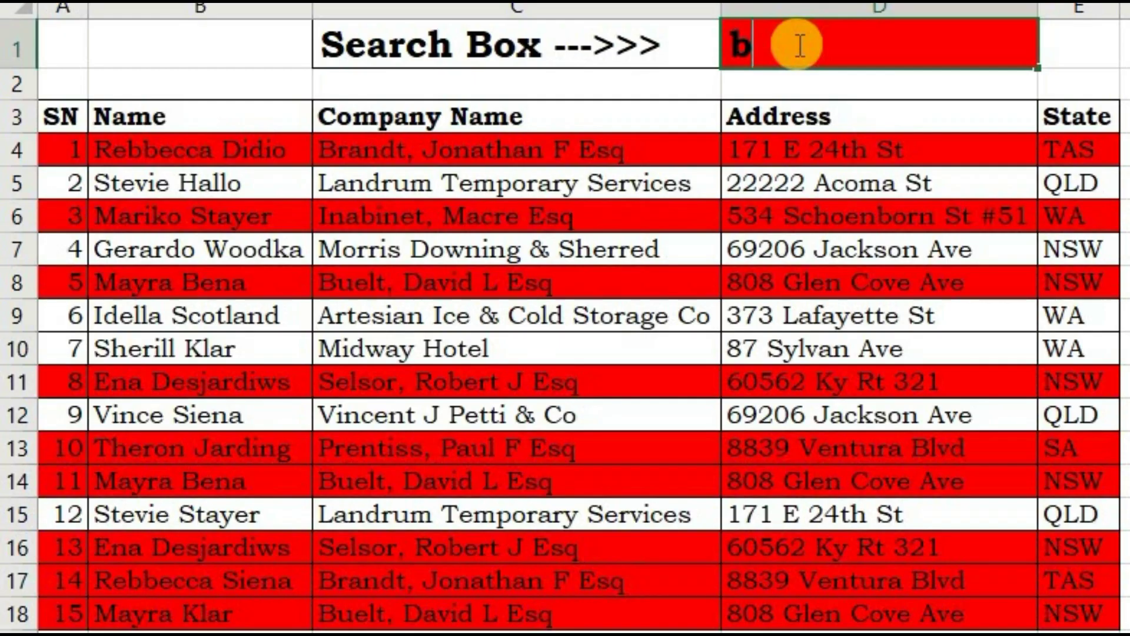
type("u")
key("Return")
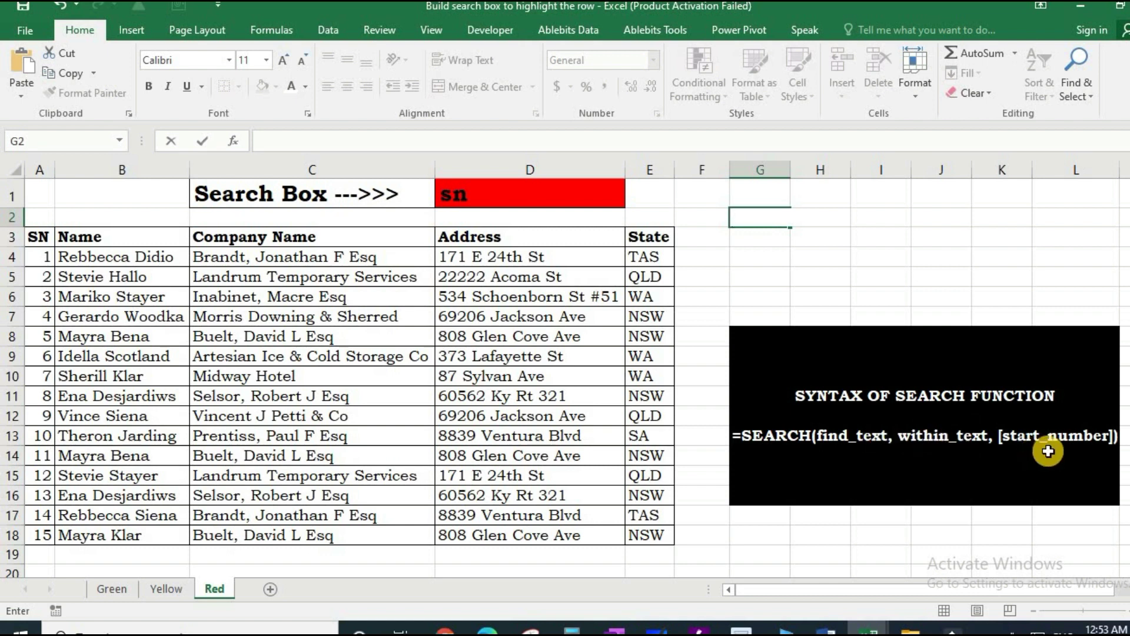
Start a SEARCH formula in G2 with the absolute $D$1 as find text.
type("=sea")
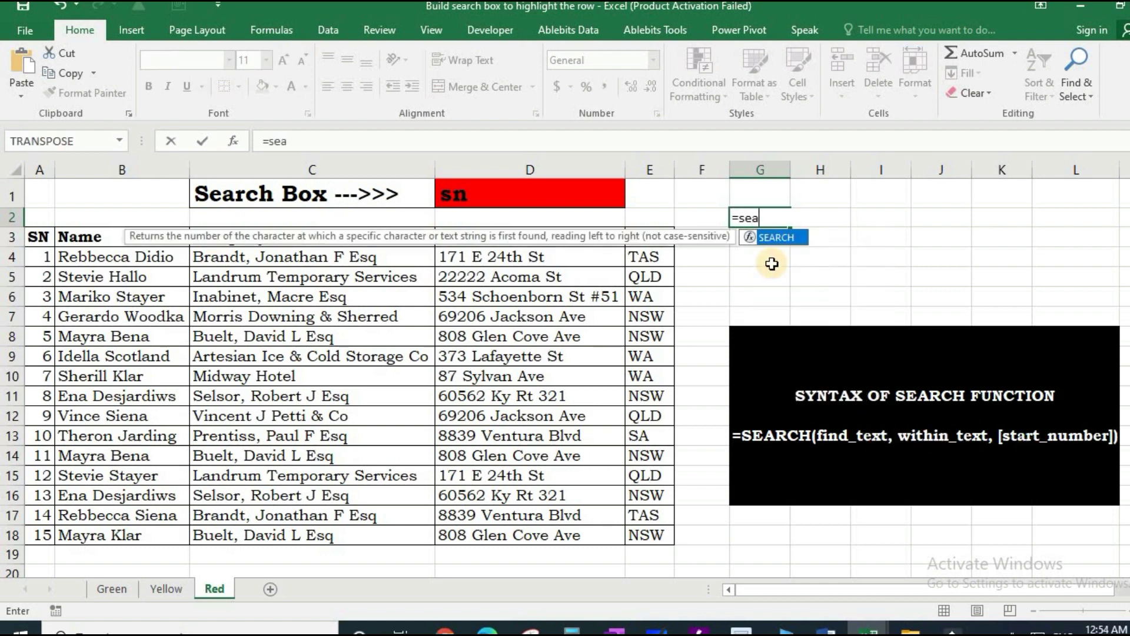
key("Tab")
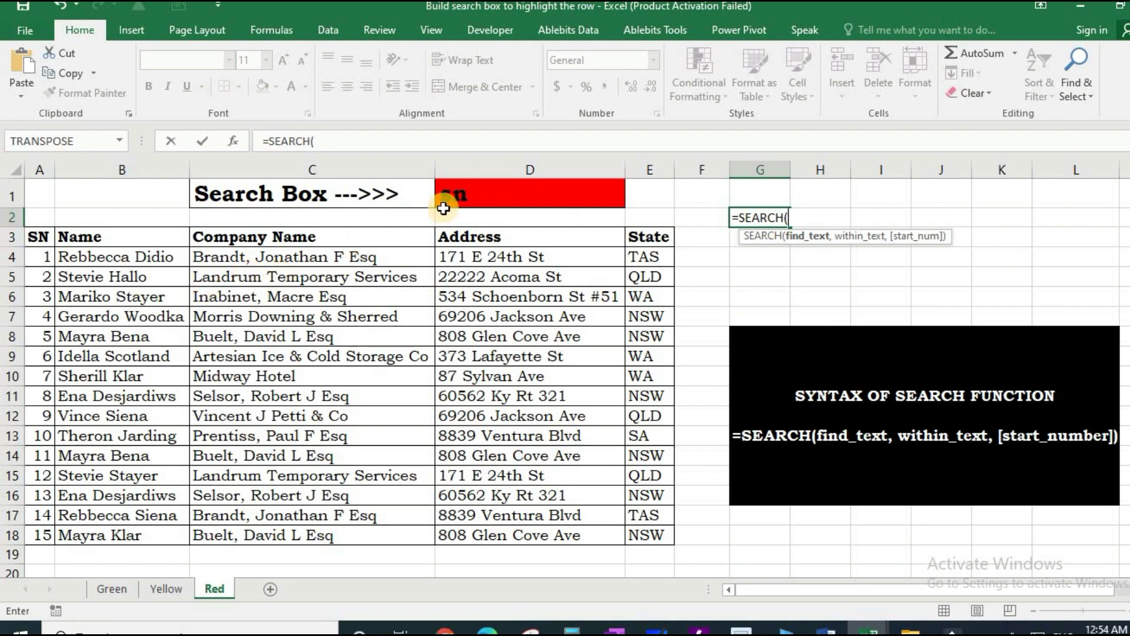
left_click(494, 192)
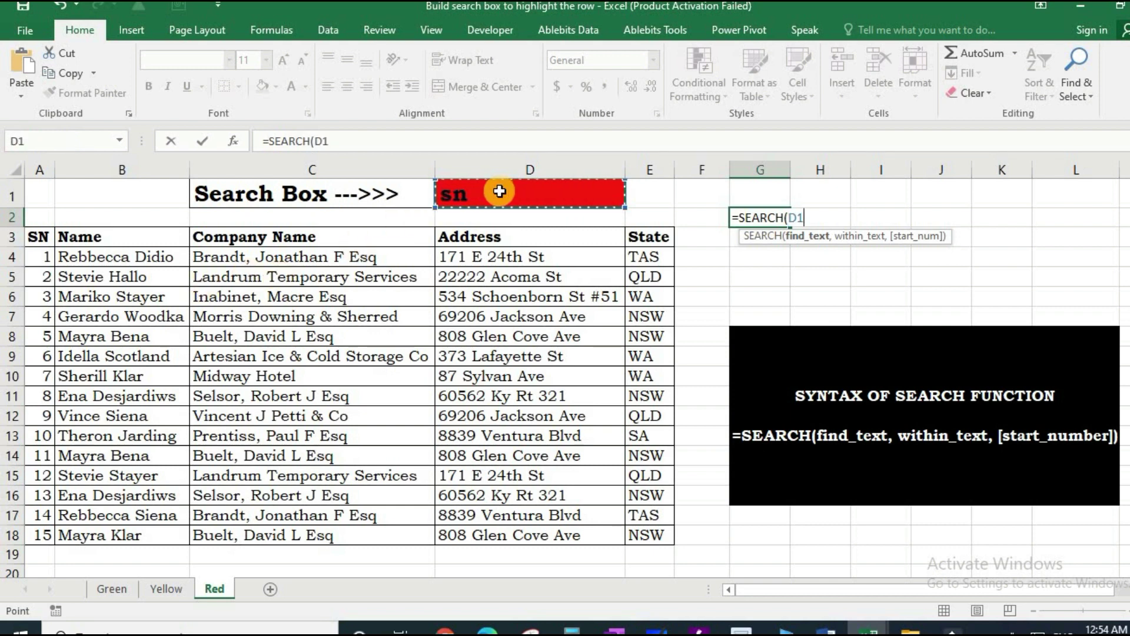
key("F4")
type(",")
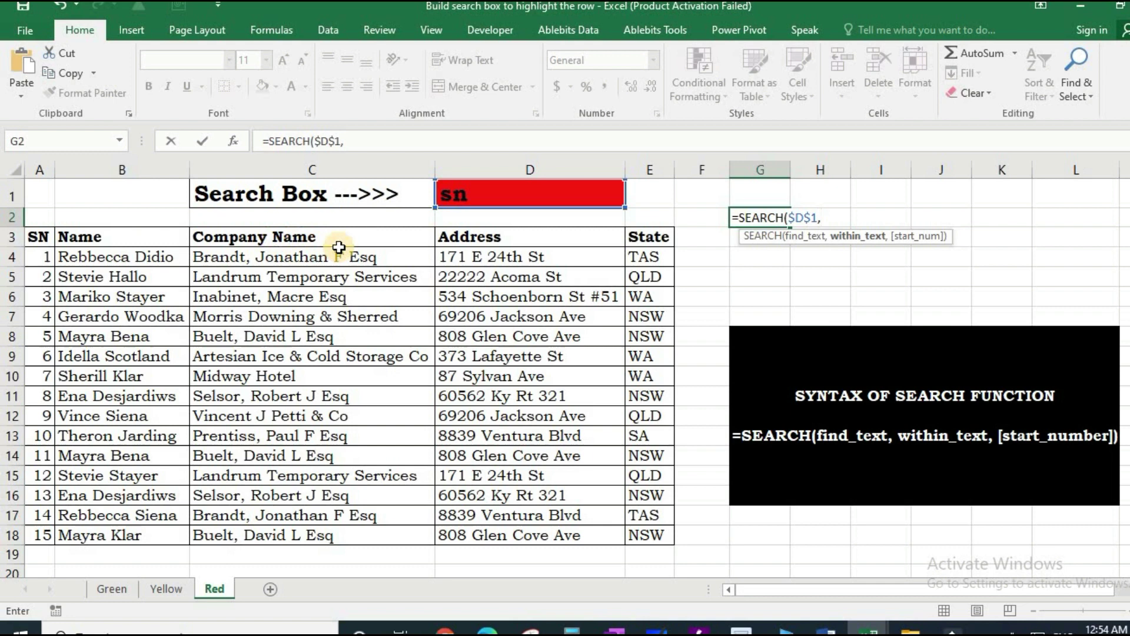
Join column-locked $A3, $B3 and $C3 as the text to search.
left_click(42, 235)
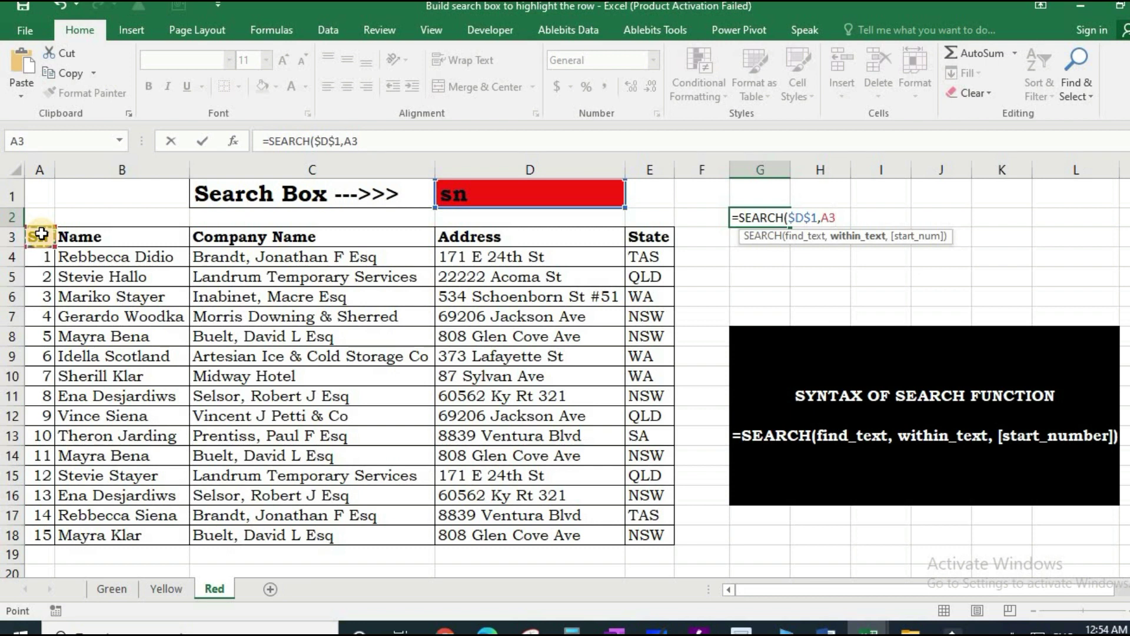
left_click(836, 238)
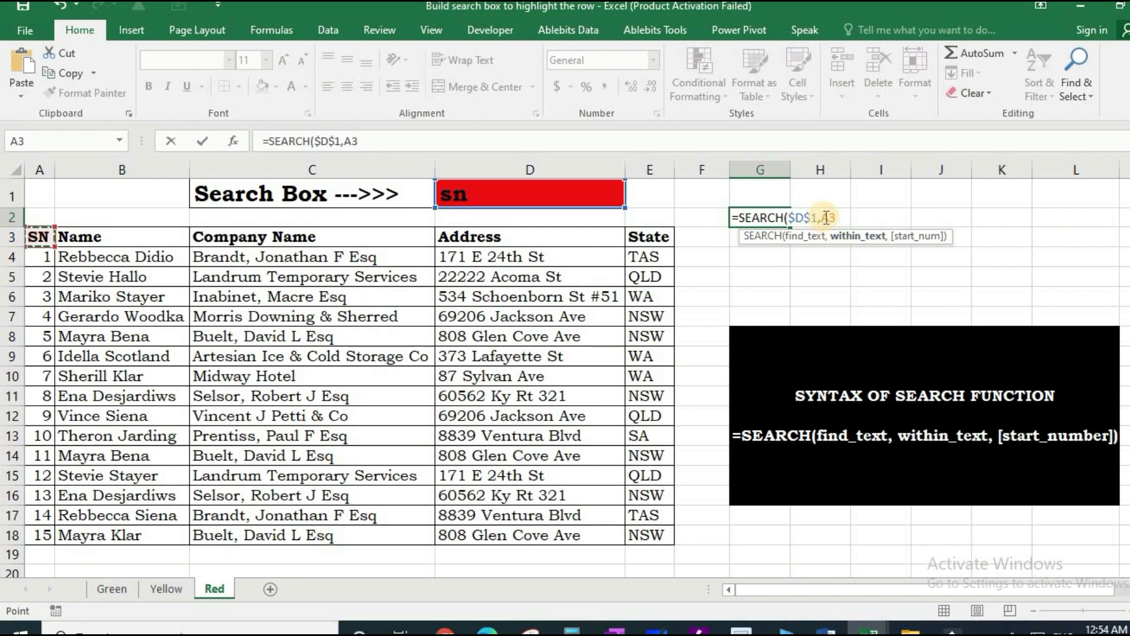
key("F4")
key("F4")
type("&")
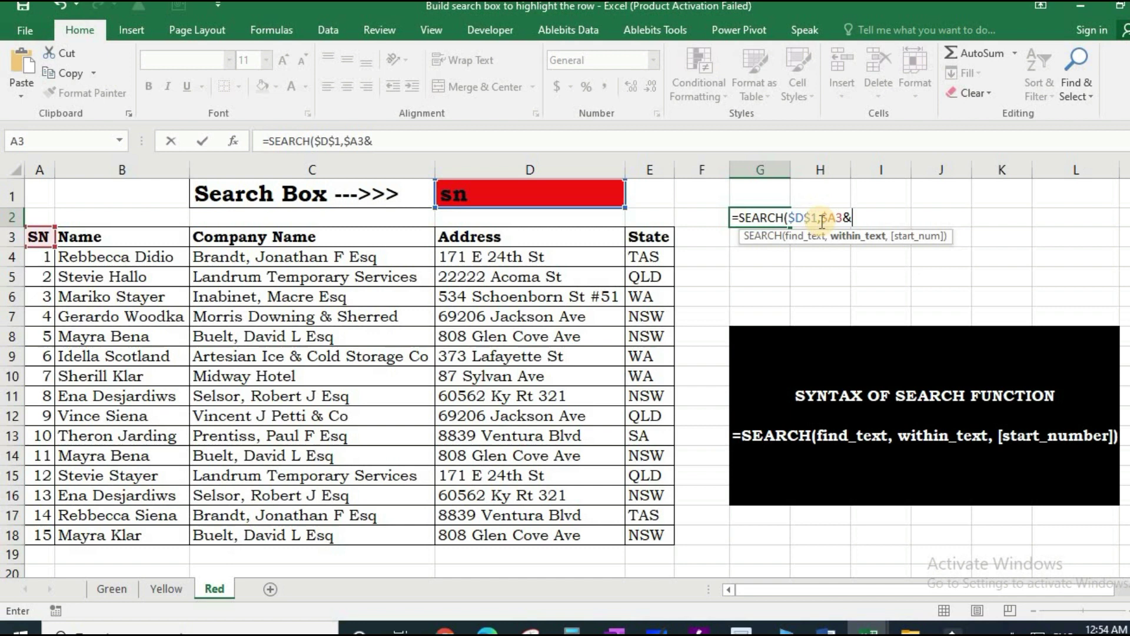
left_click(94, 235)
key("F4")
key("F4")
key("F4")
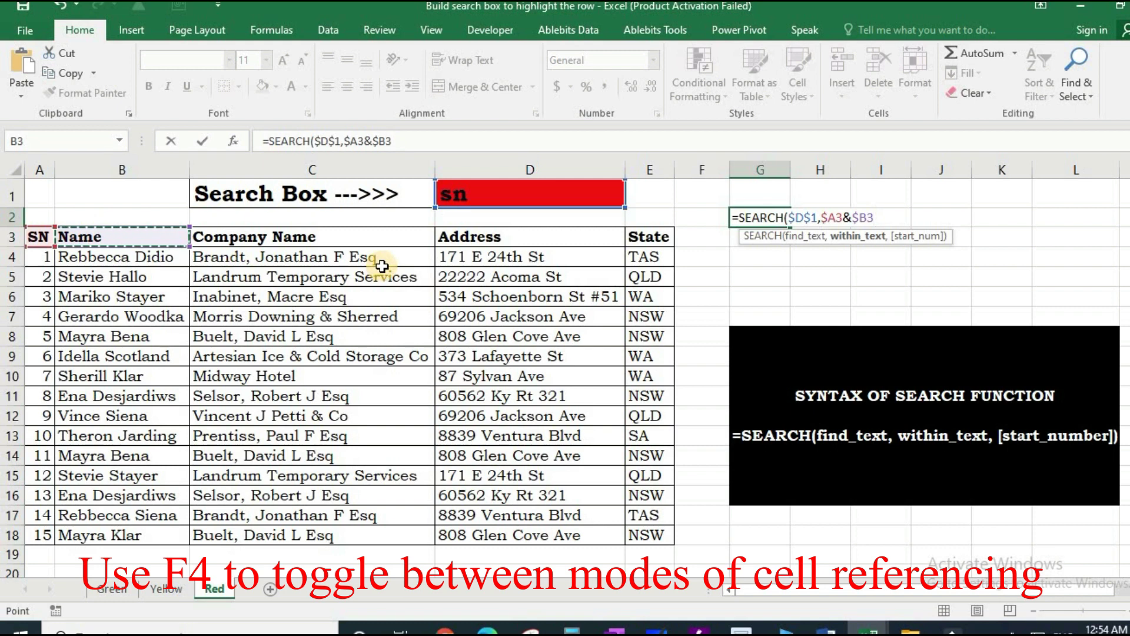
type("&")
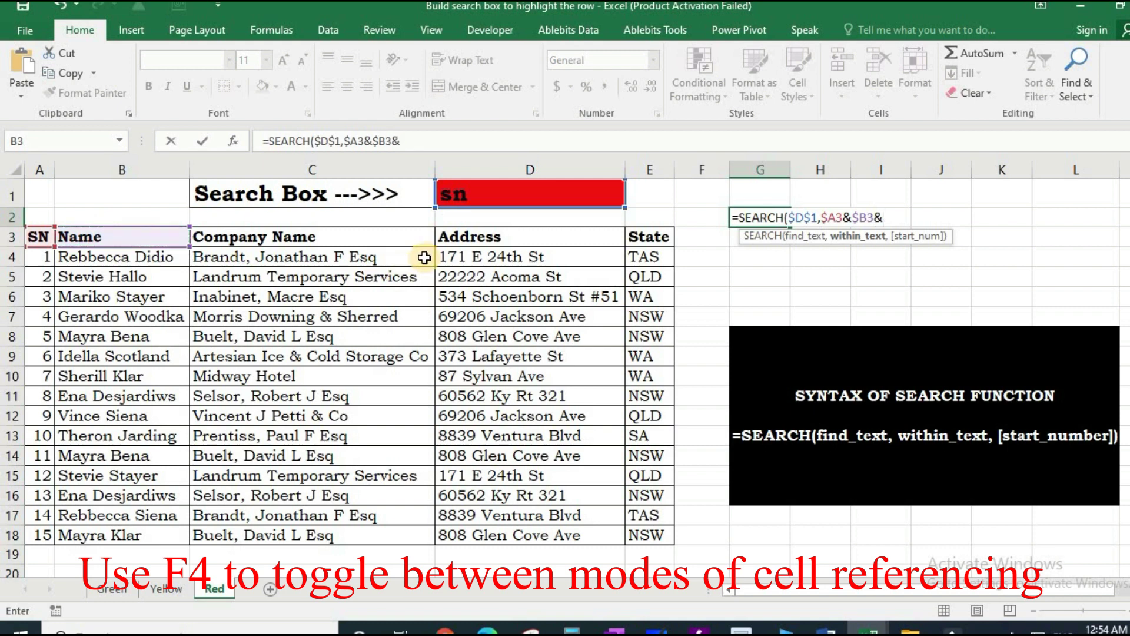
left_click(384, 239)
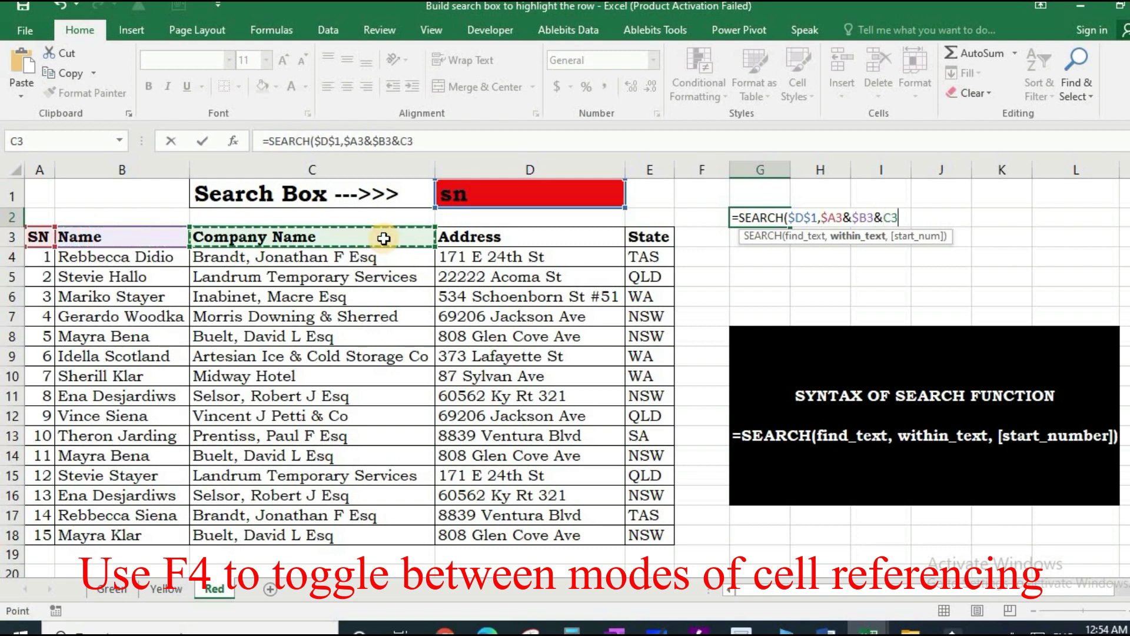
key("F4")
key("F4")
key("F4")
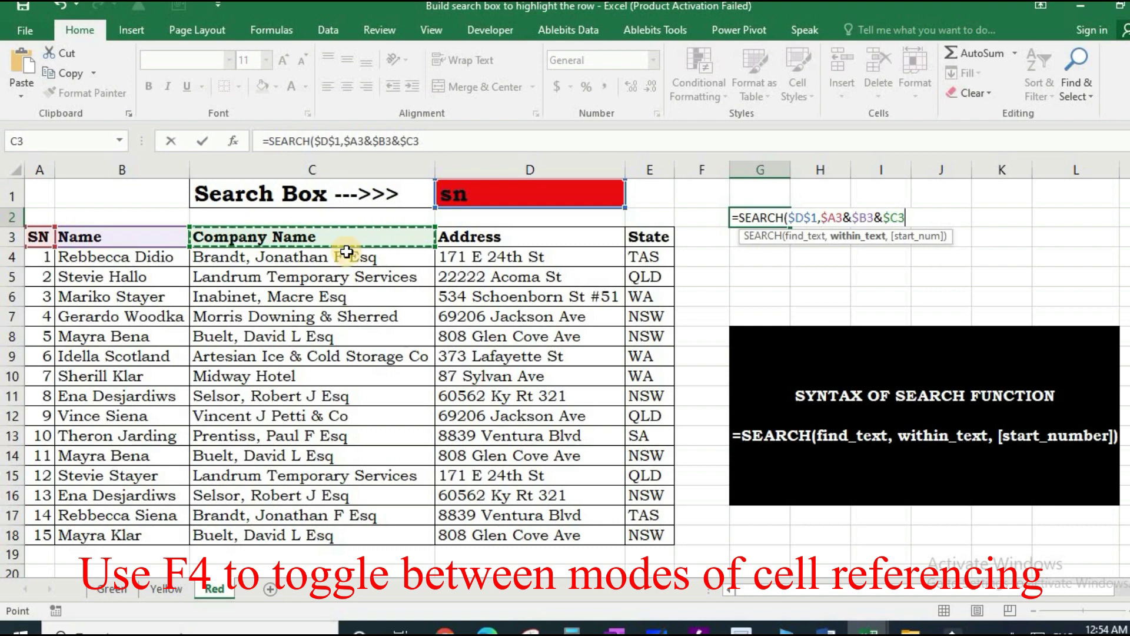
type("&")
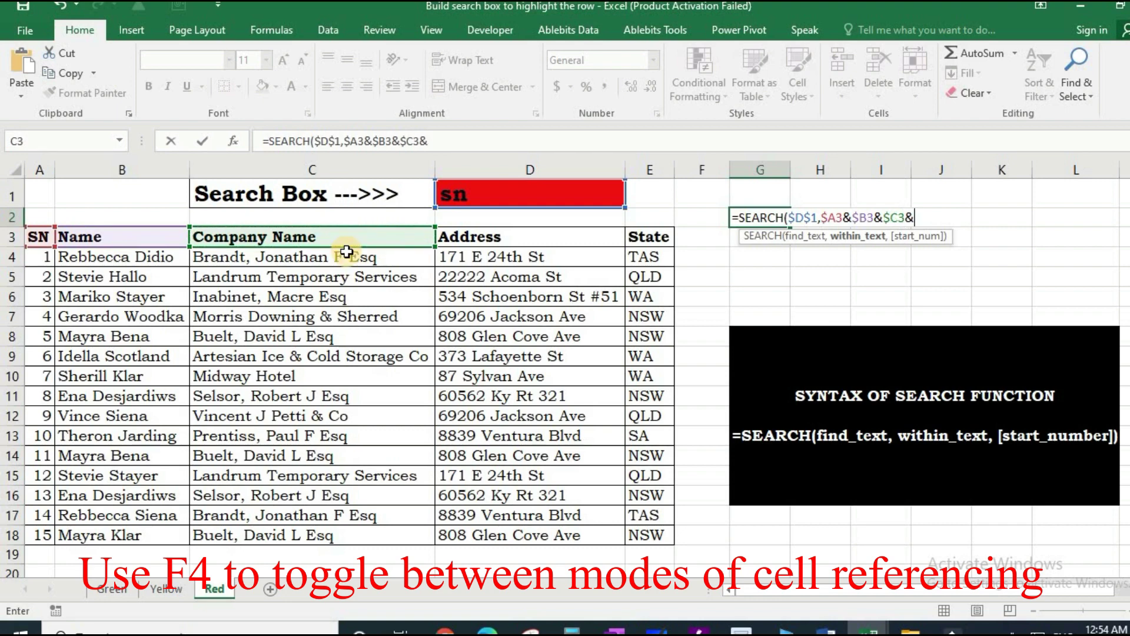
Append $D3 and $E3, set start position 1, and enter the formula.
left_click(467, 236)
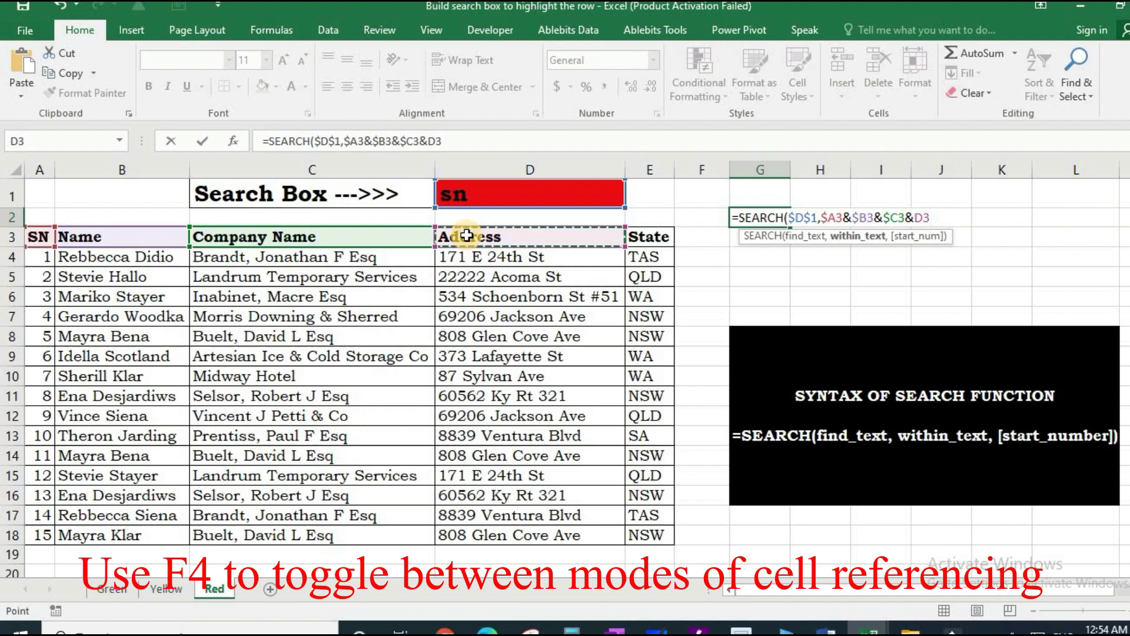
key("F4")
key("F4")
key("F4")
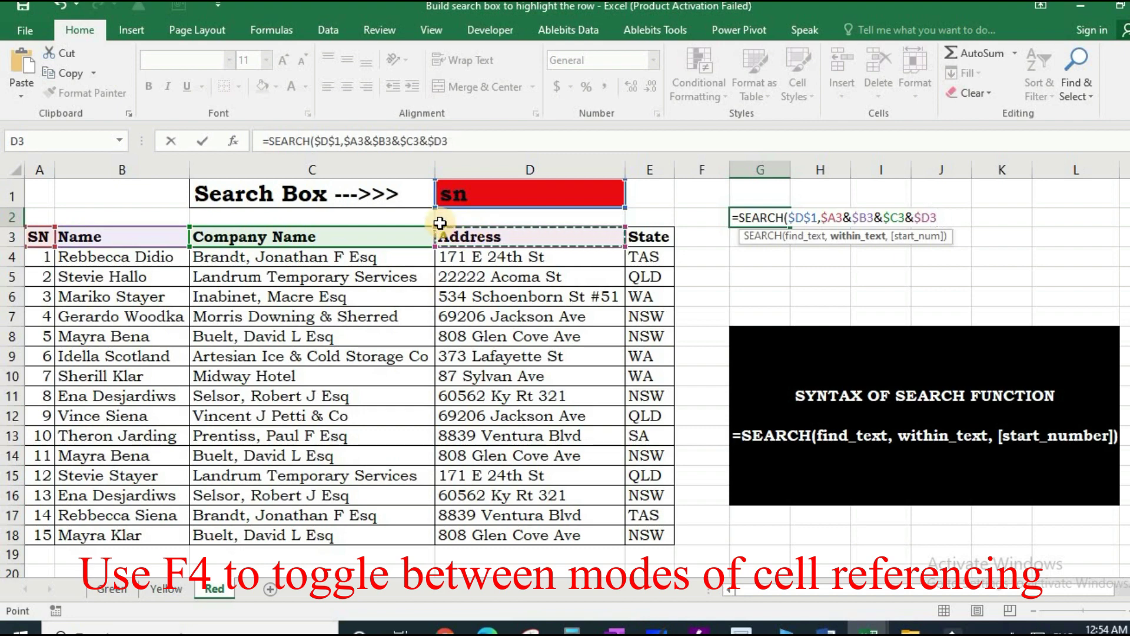
type("&")
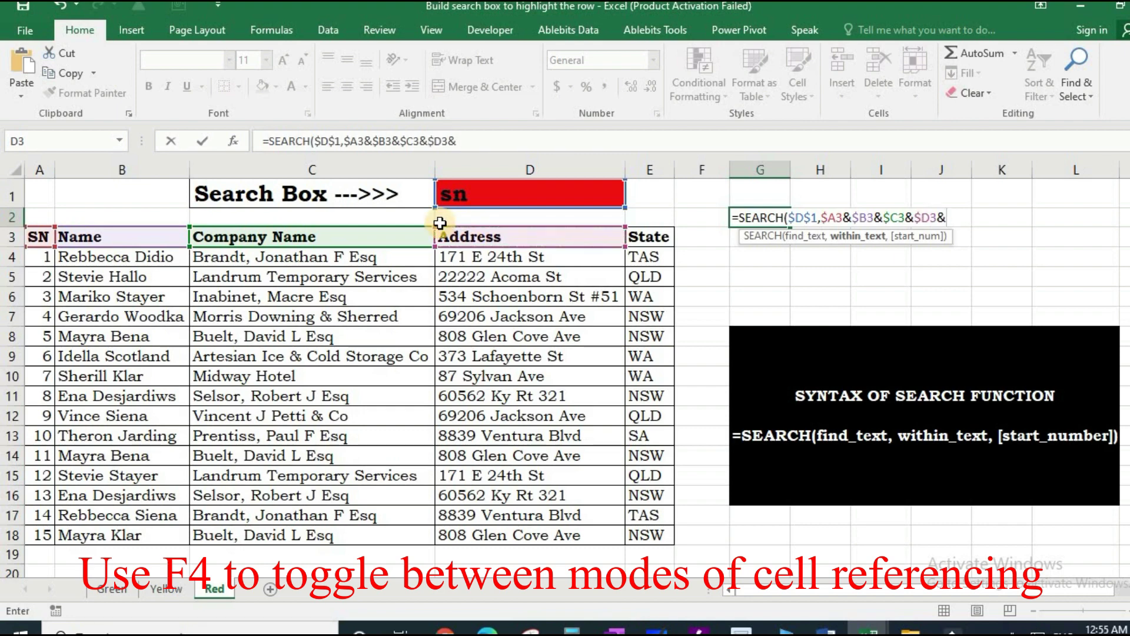
left_click(648, 234)
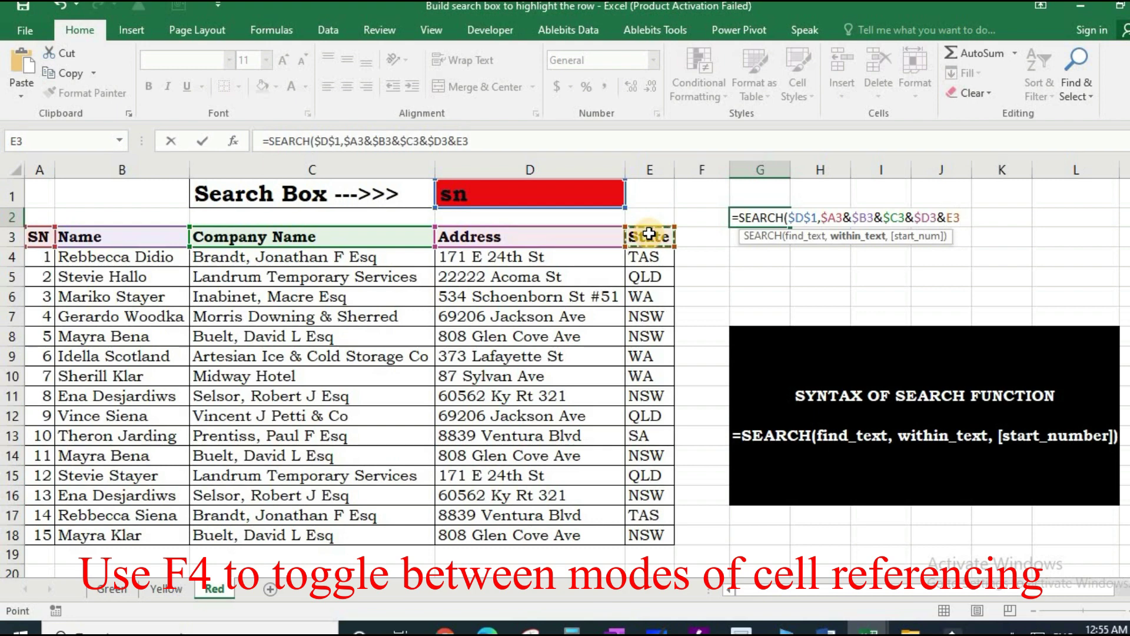
key("F4")
key("F4")
key("F4")
type(",")
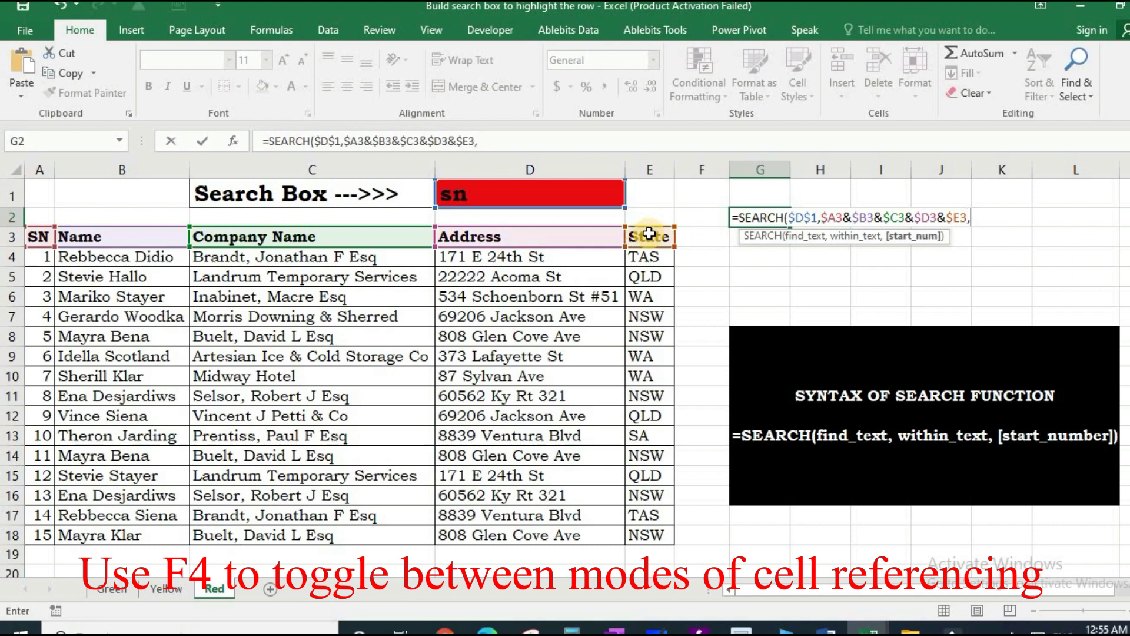
type("1")
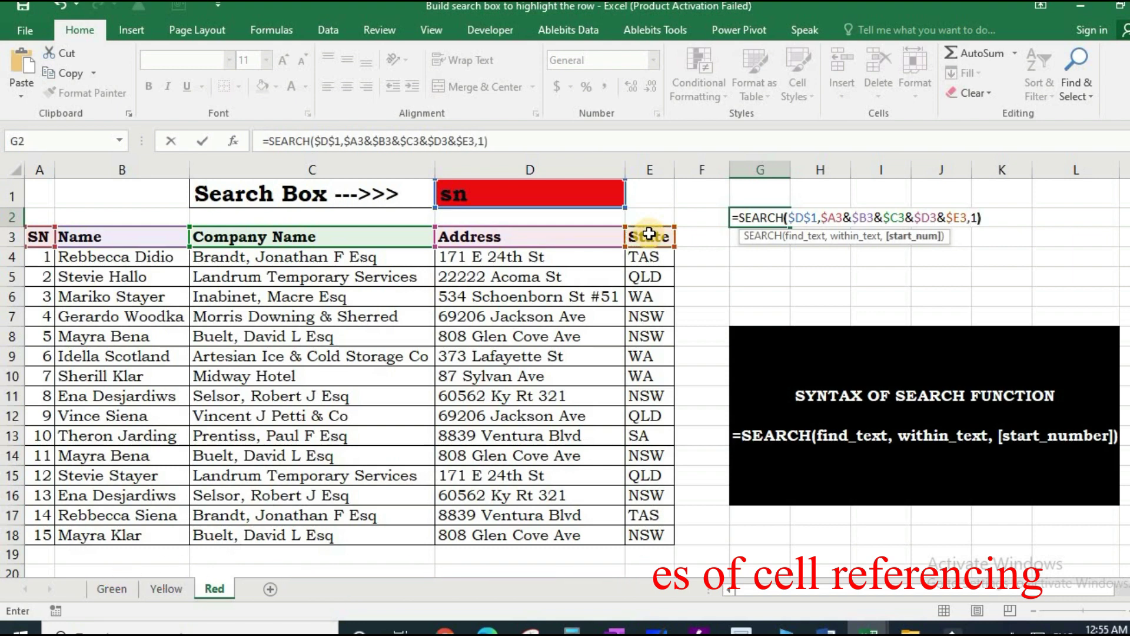
type(")")
key("Return")
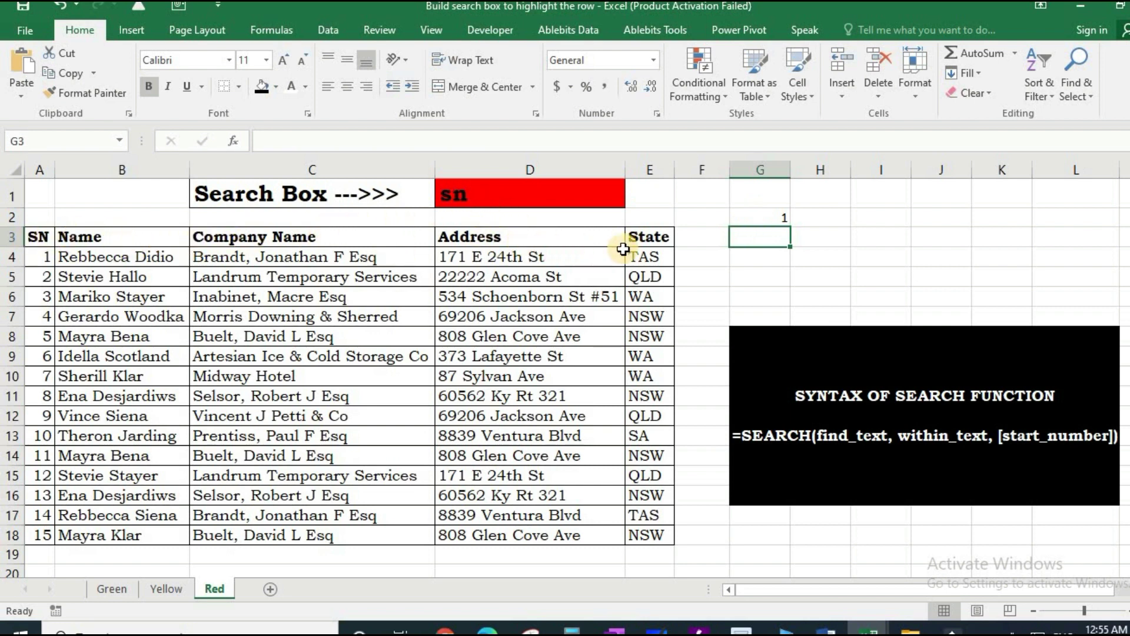
Copy the full SEARCH formula text from G2's formula bar.
left_click(762, 215)
left_click(263, 141)
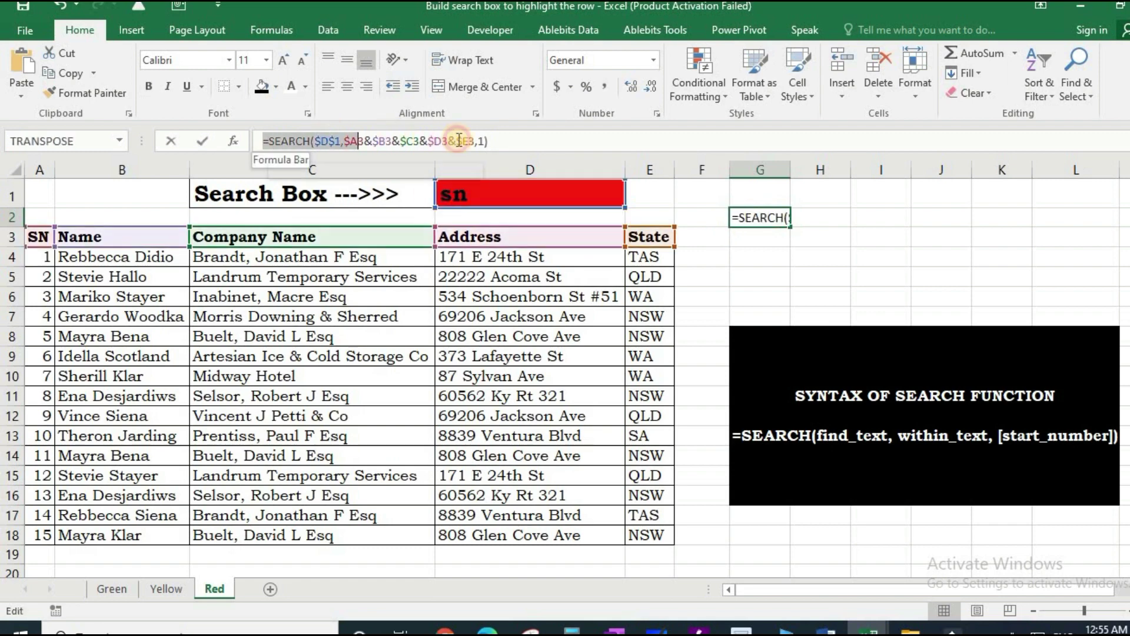
left_click_drag(263, 141, 500, 137)
key("Escape")
Select the whole table A3:E18 starting from A3.
left_click(126, 314)
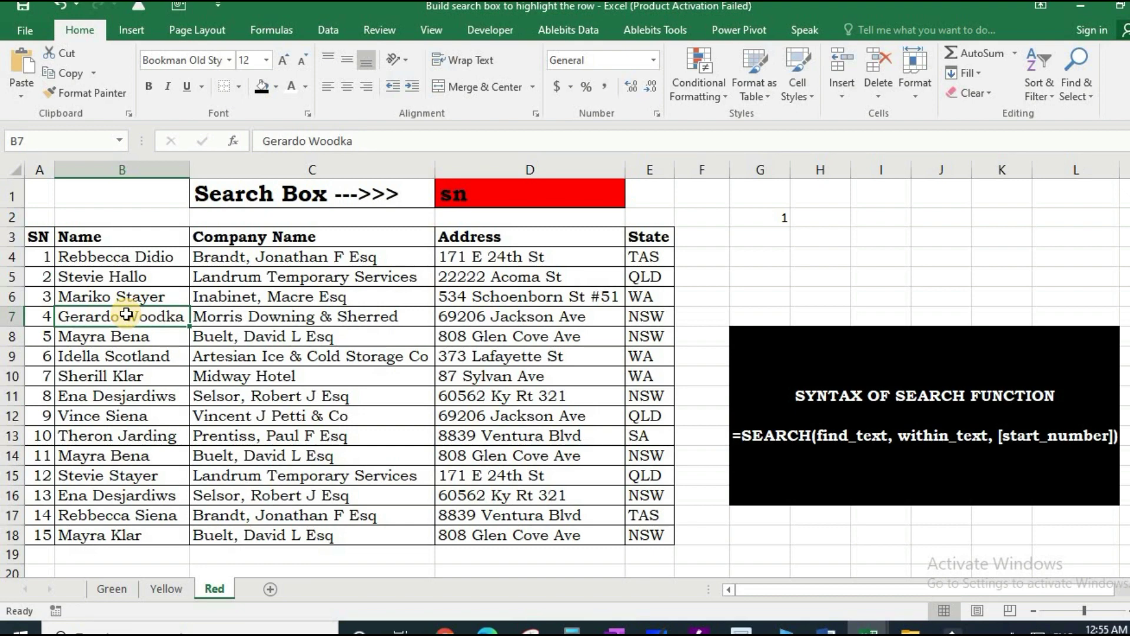
left_click(36, 236)
key("ctrl+a")
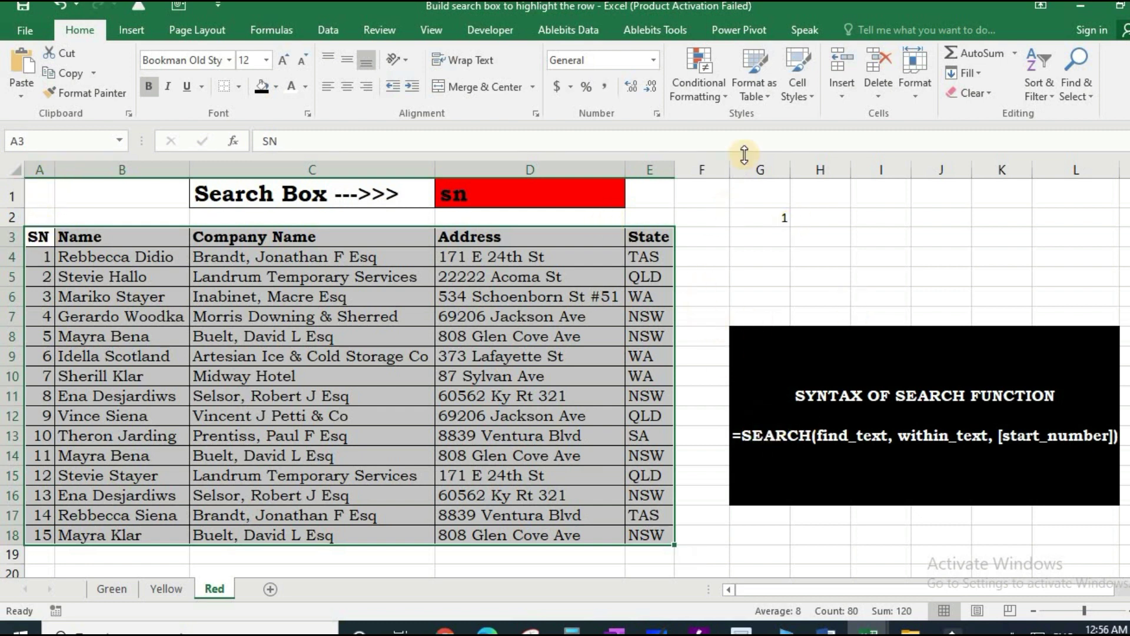
Create a formula-based conditional formatting rule using the pasted SEARCH formula with red fill.
left_click(727, 100)
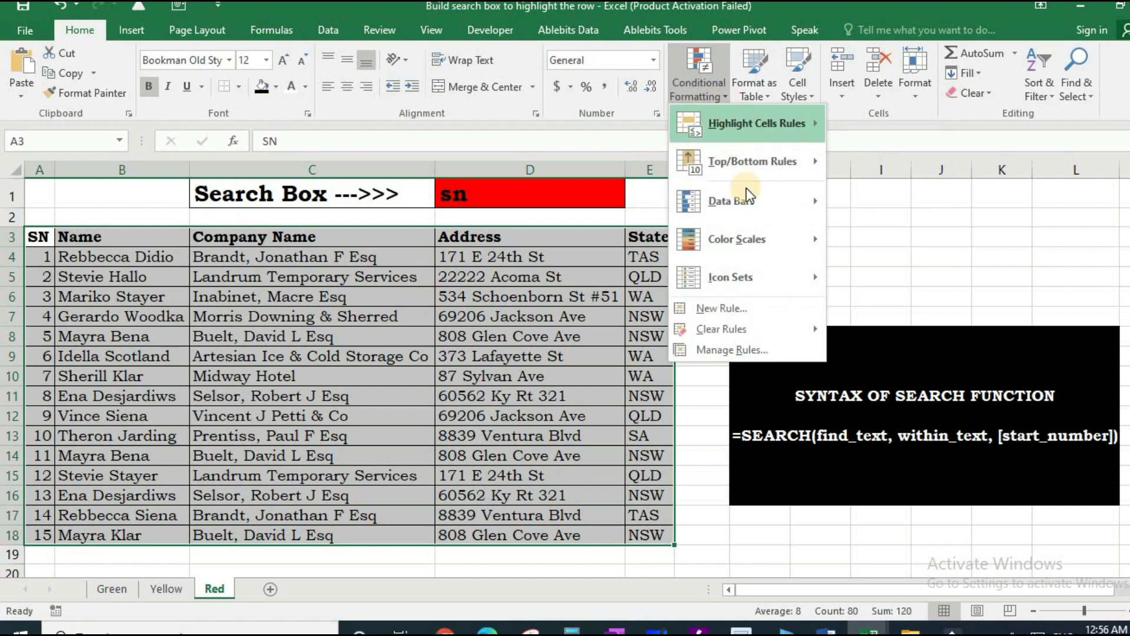
left_click(763, 312)
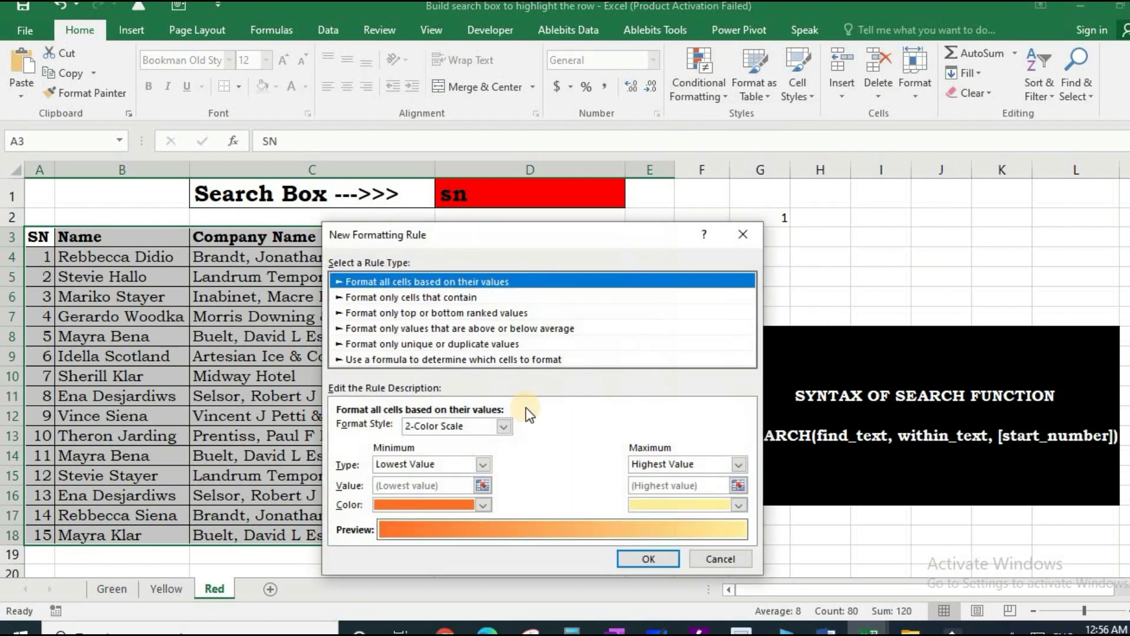
left_click(383, 362)
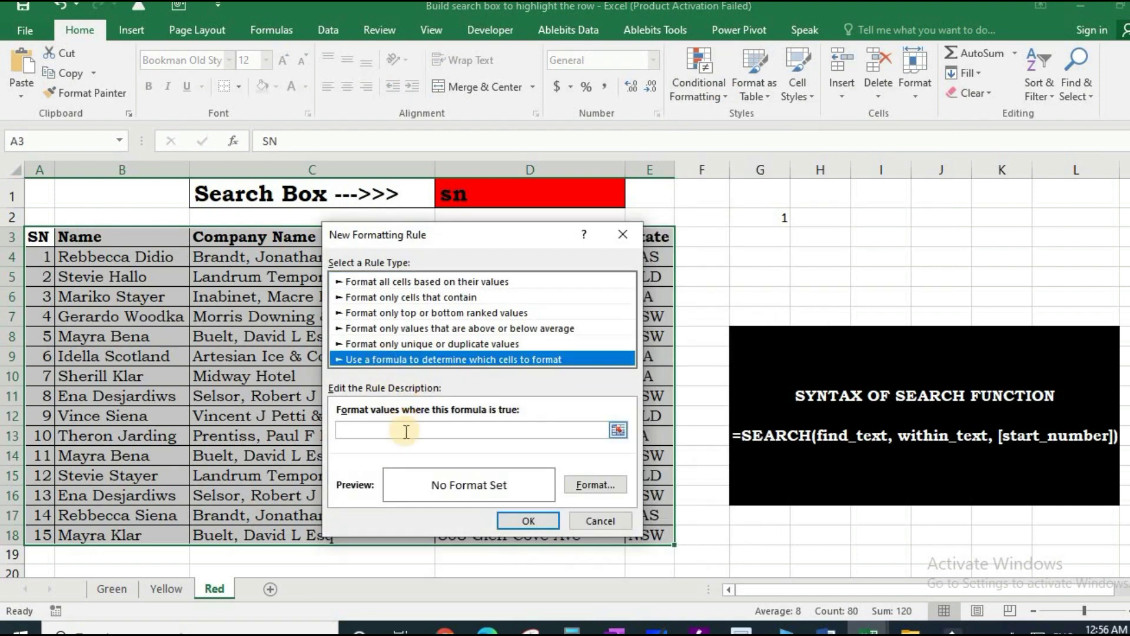
left_click(406, 431)
key("ctrl+v")
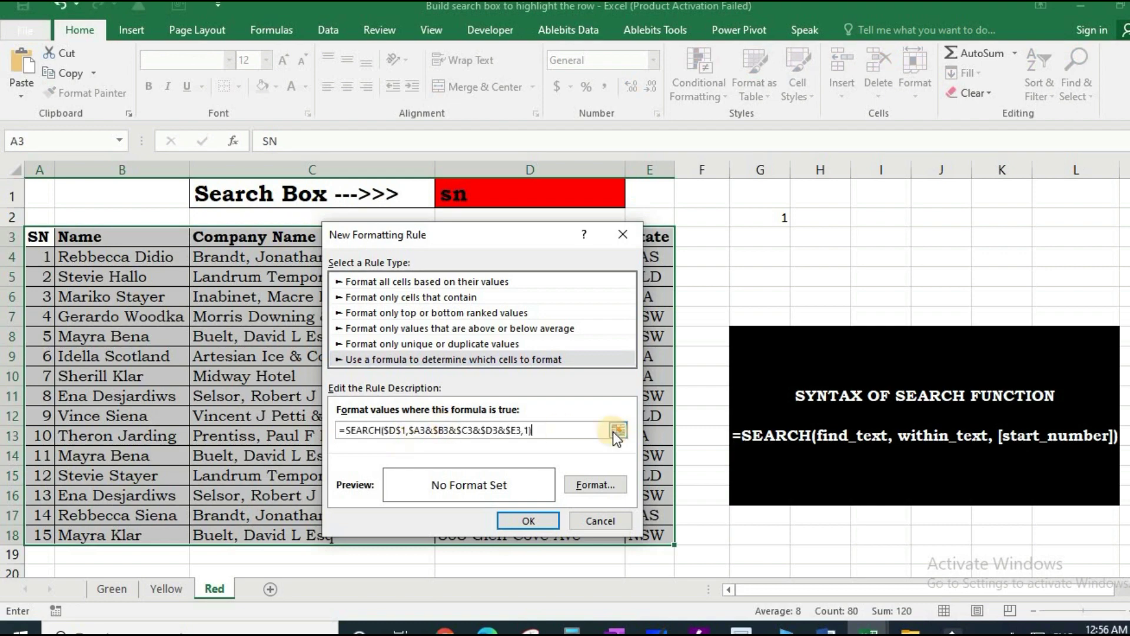
left_click(596, 484)
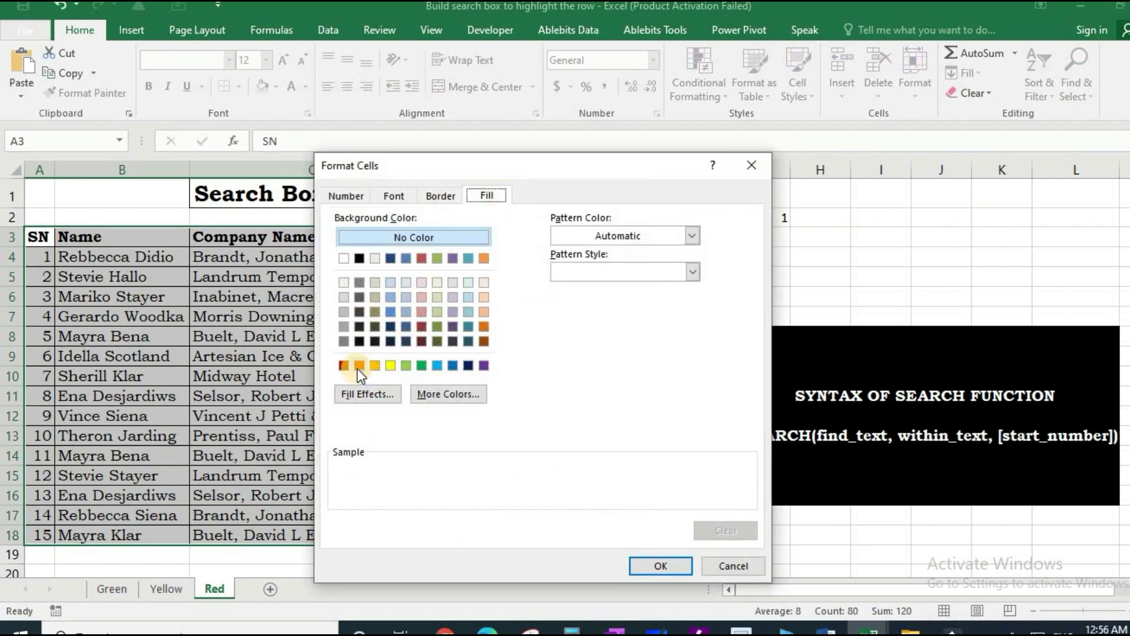
left_click(359, 366)
left_click(661, 566)
left_click(526, 519)
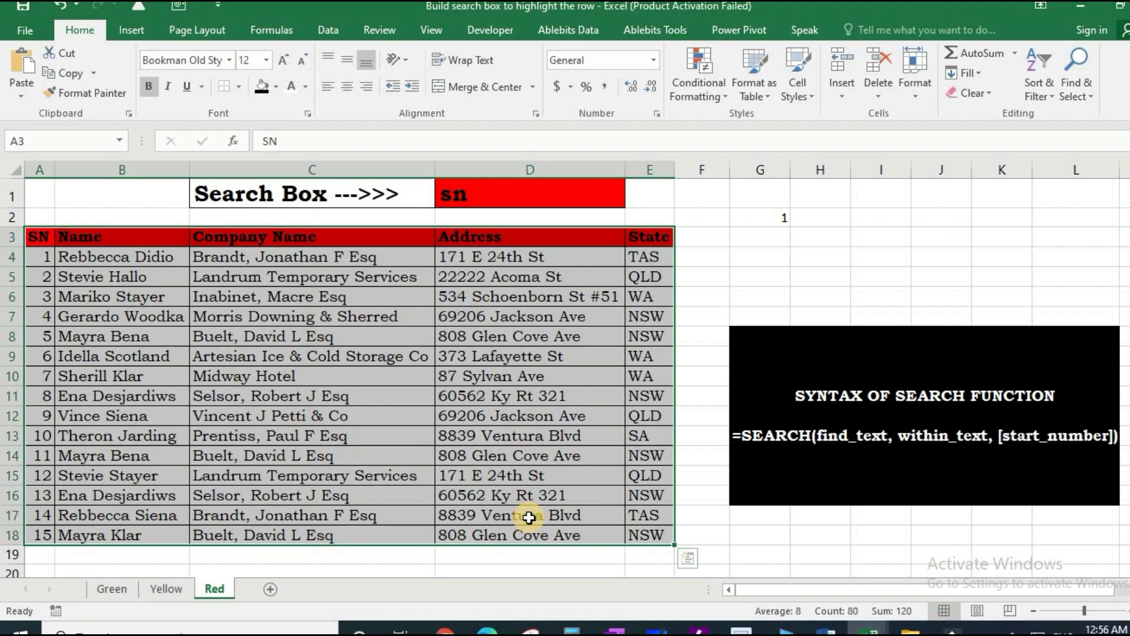
Enter 'nsw' as the search text in D1.
left_click(471, 196)
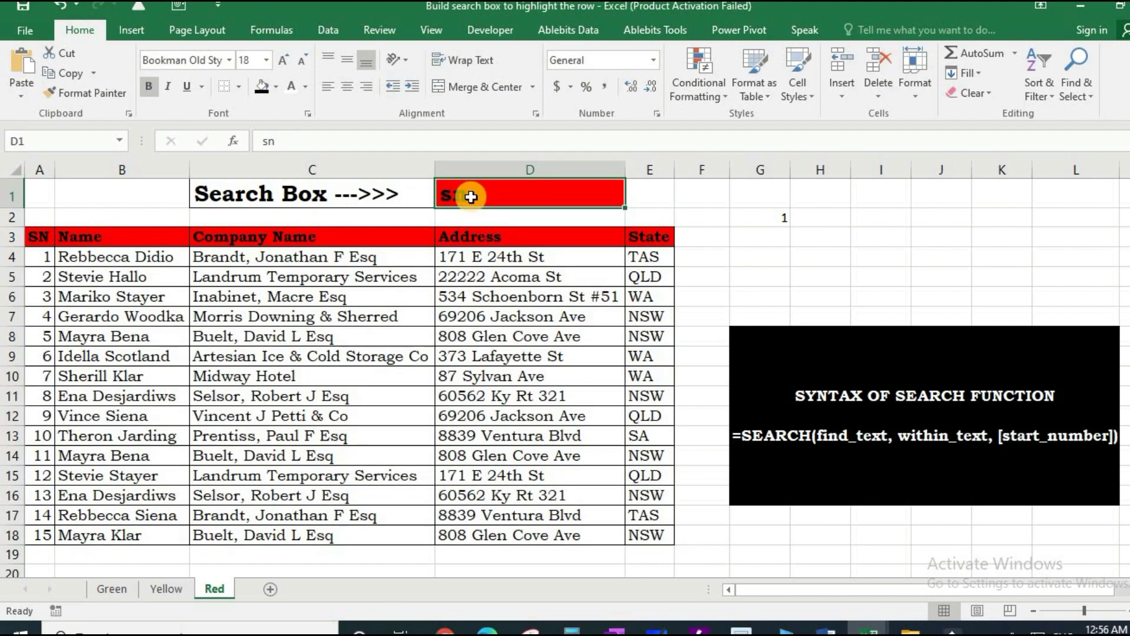
type("n")
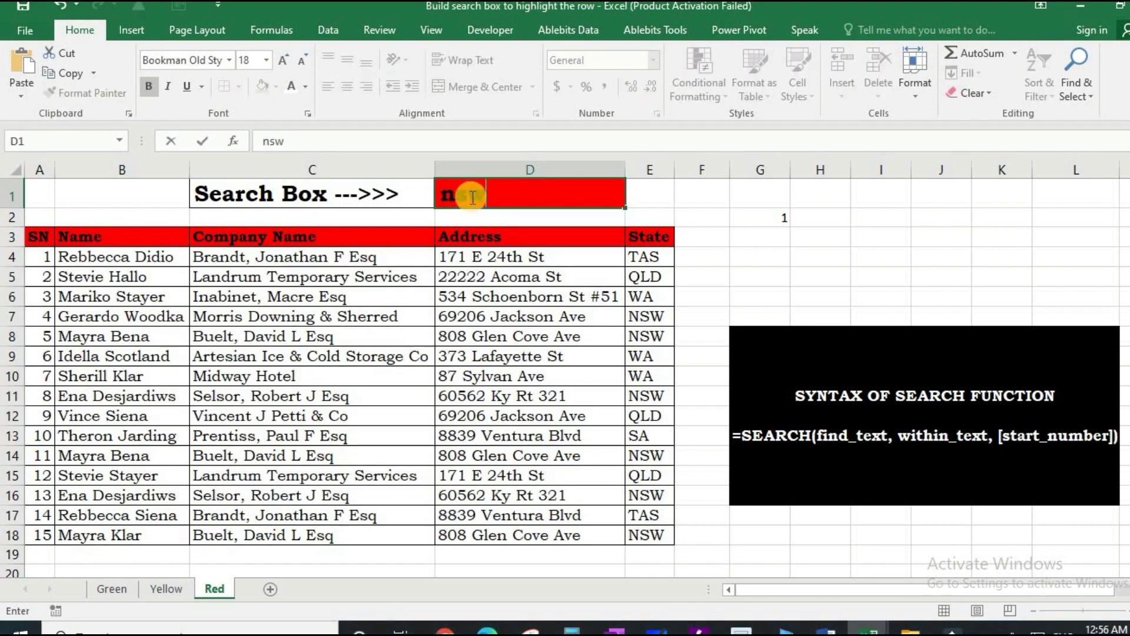
type("sw")
key("Return")
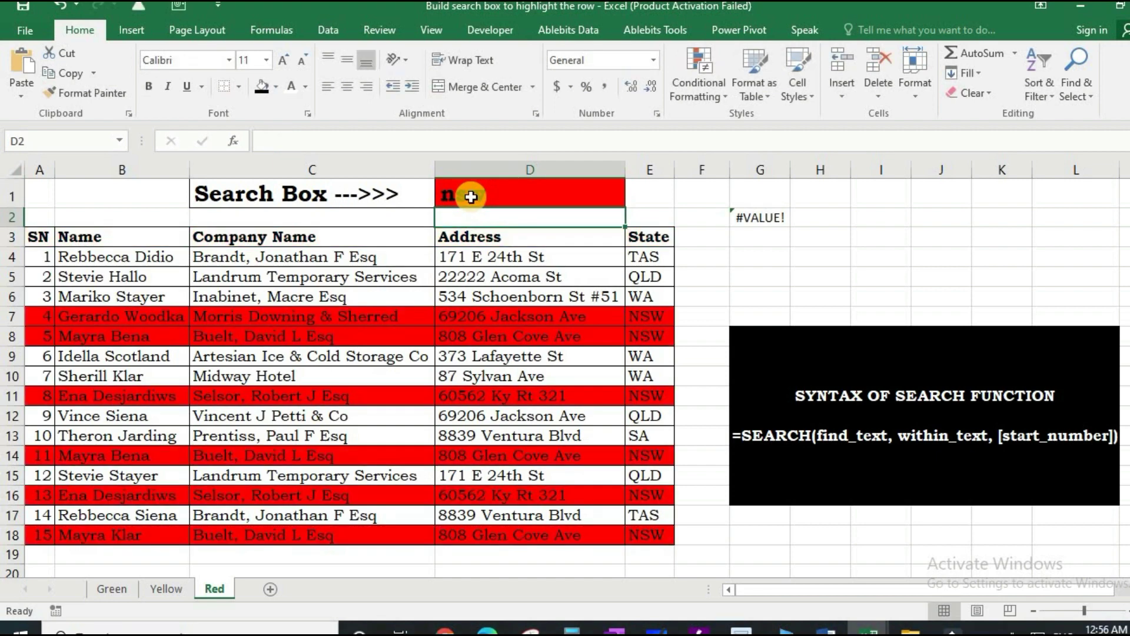
Delete the G2 helper formula and reselect the search cell D1.
left_click(748, 219)
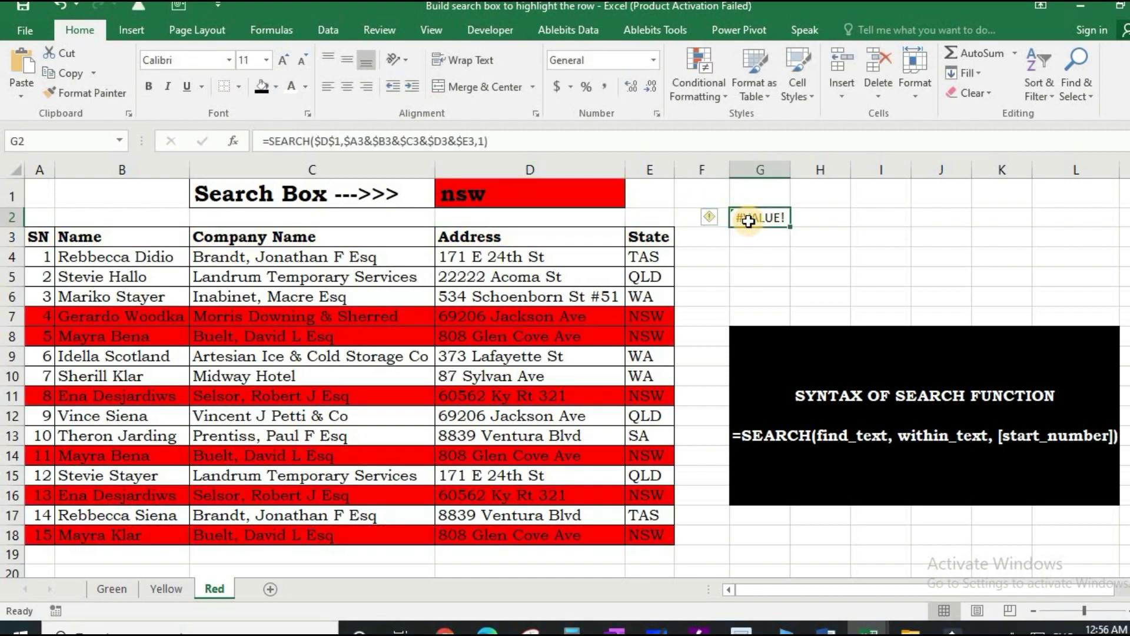
key("Delete")
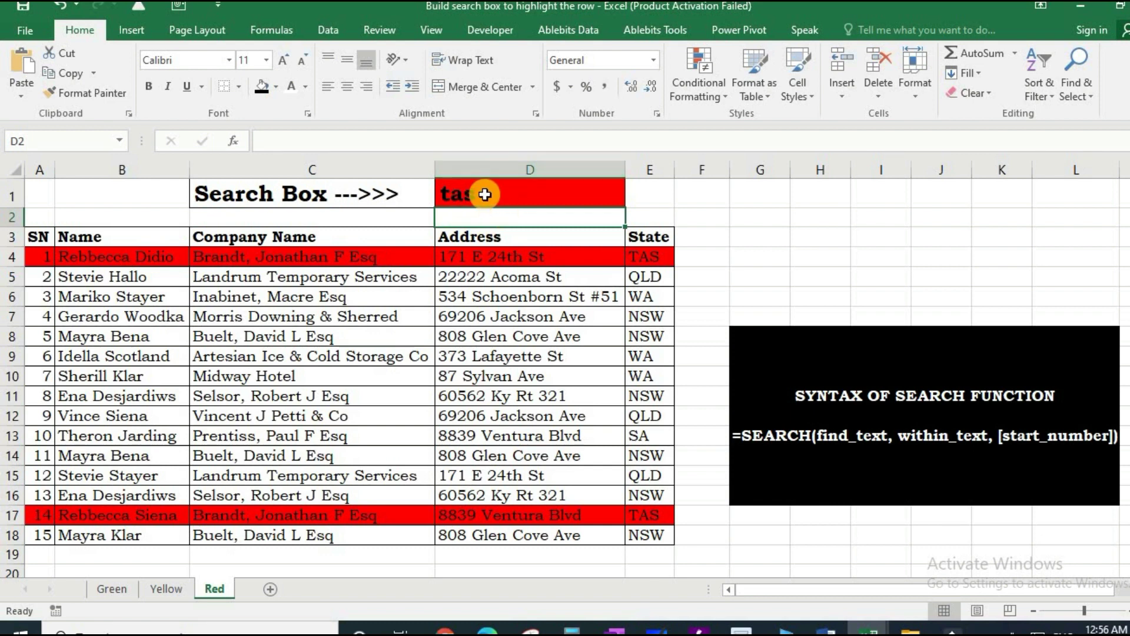
left_click(484, 195)
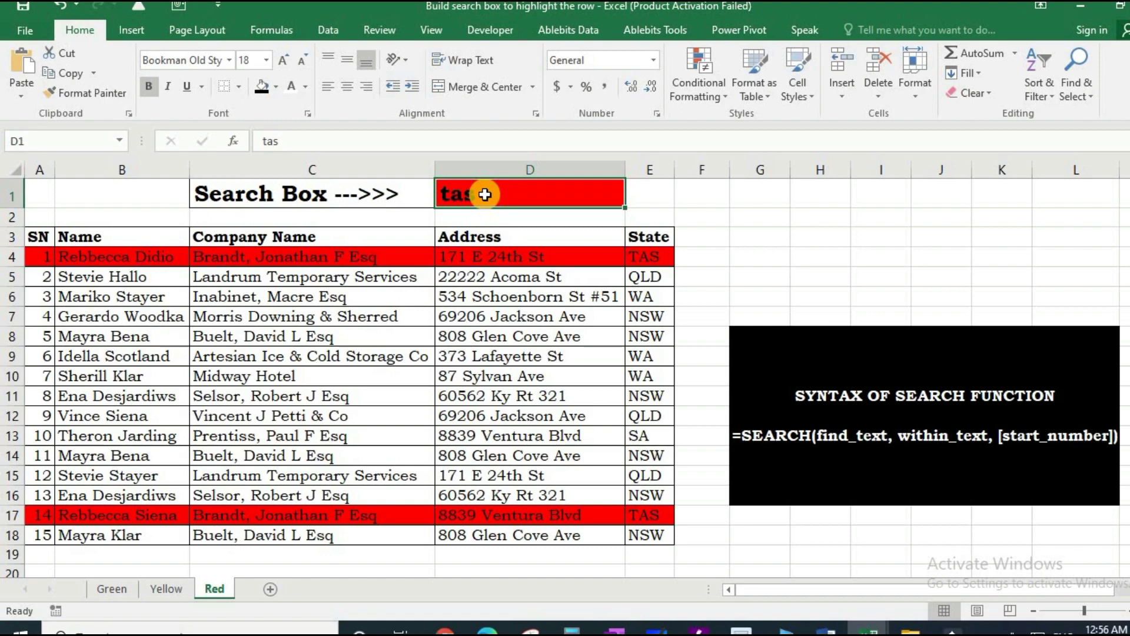
Delete D1's search text, leaving every table row including the header red.
key("Delete")
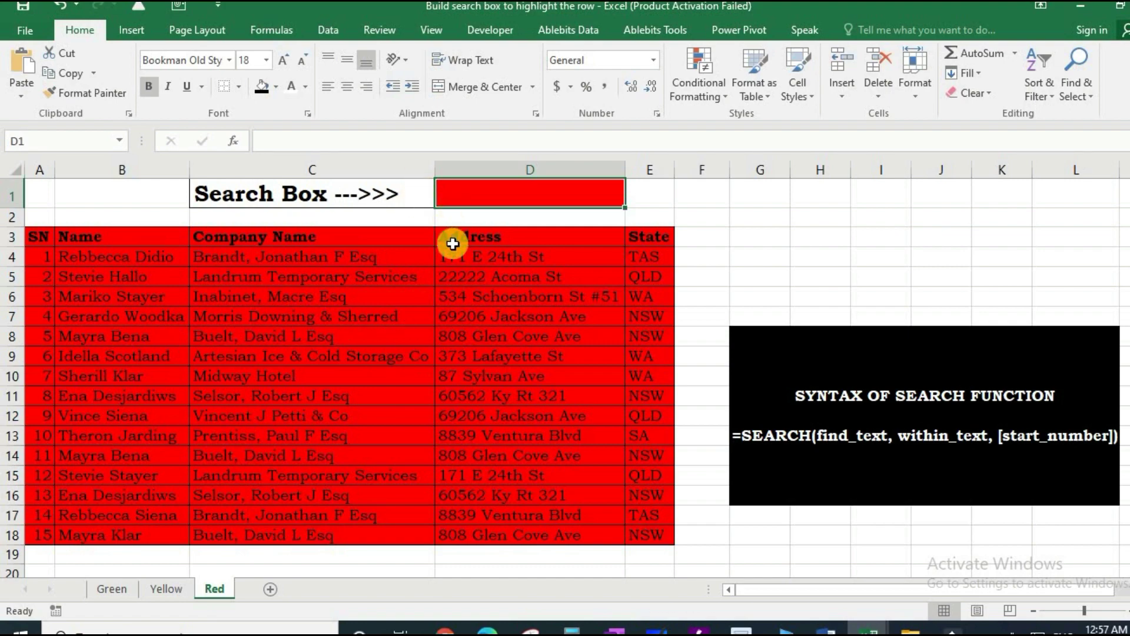
Select A3:E18 and open its SEARCH formatting rule for editing via Manage Rules.
left_click(220, 369)
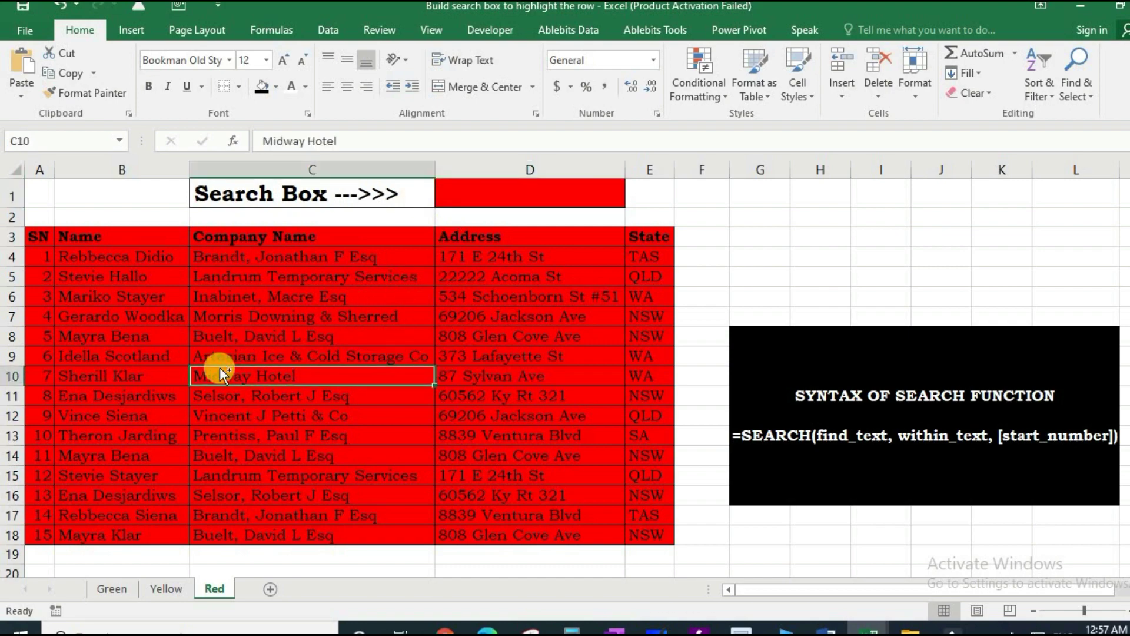
key("ctrl+a")
left_click(708, 101)
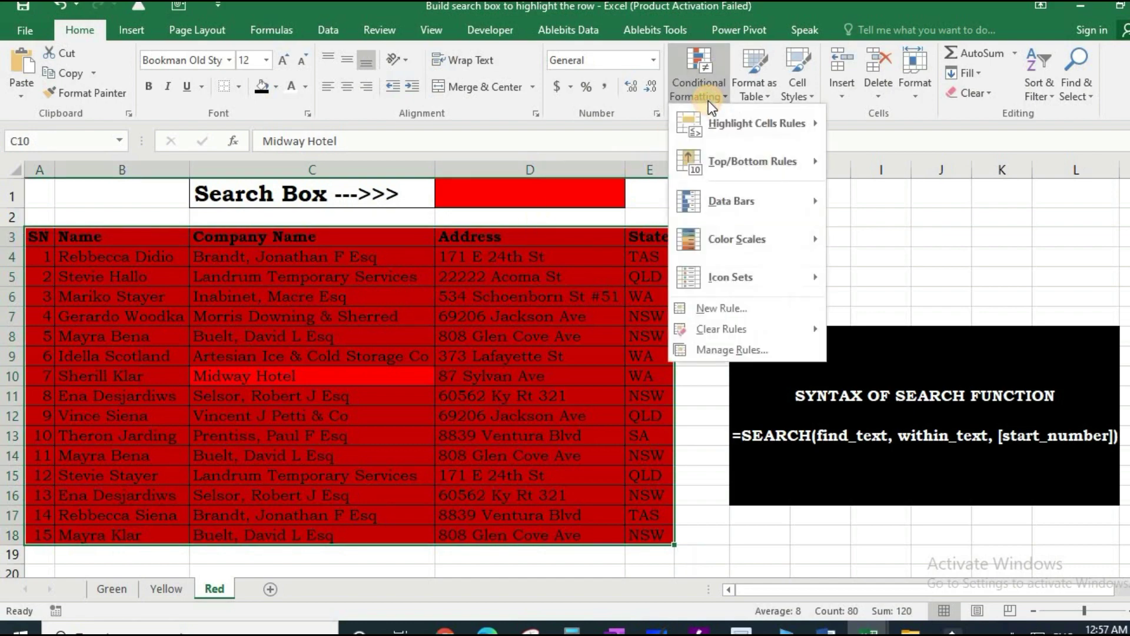
left_click(736, 348)
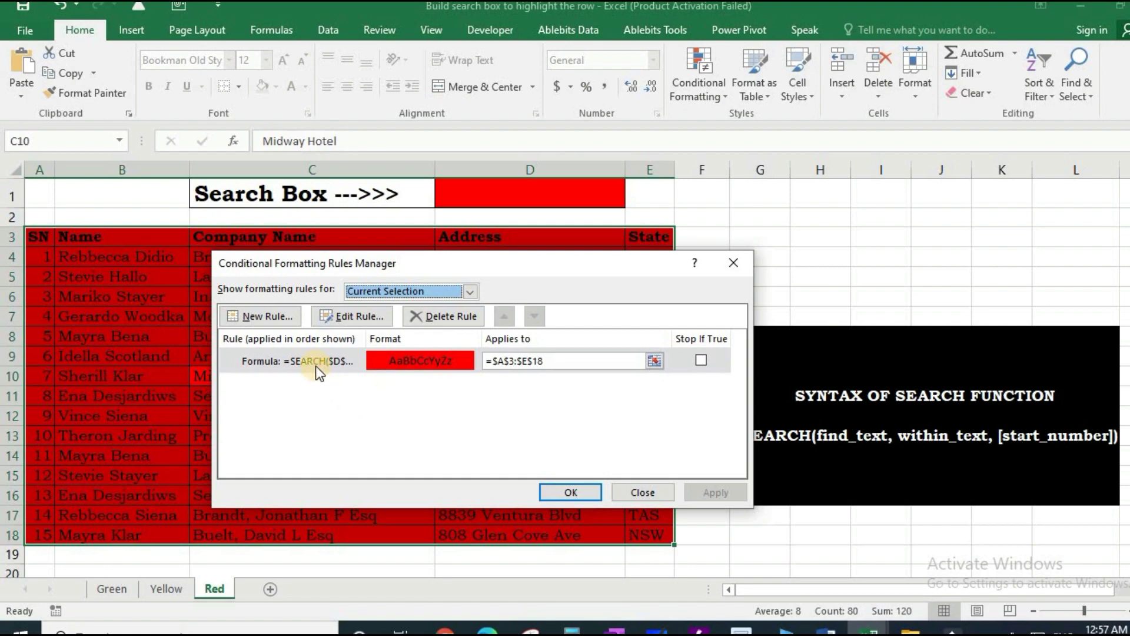
left_click(315, 360)
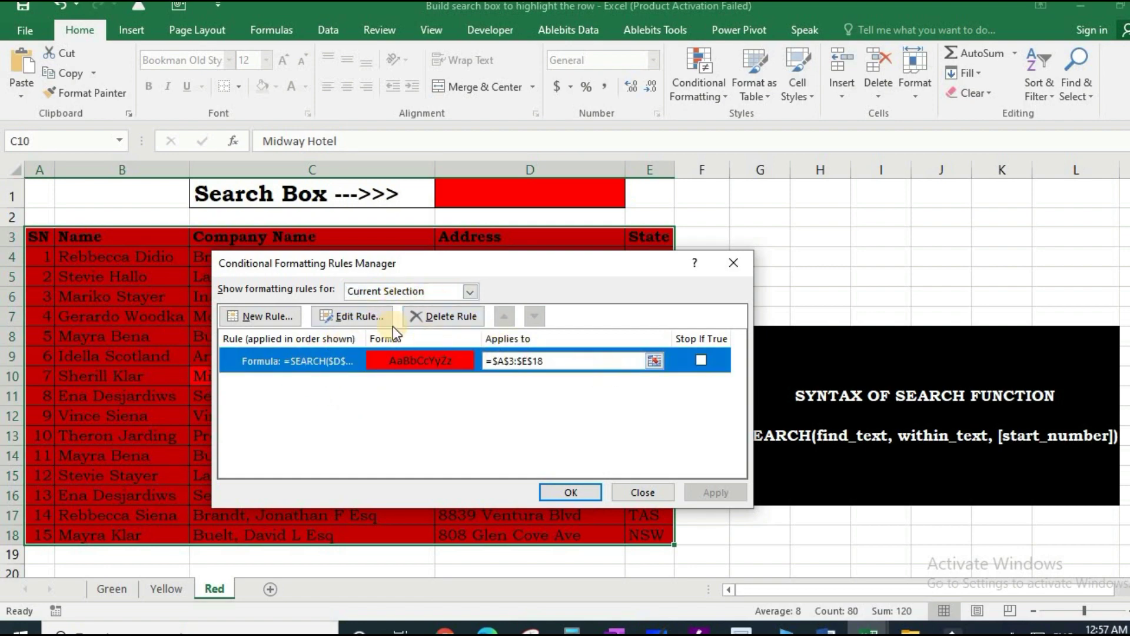
left_click(374, 316)
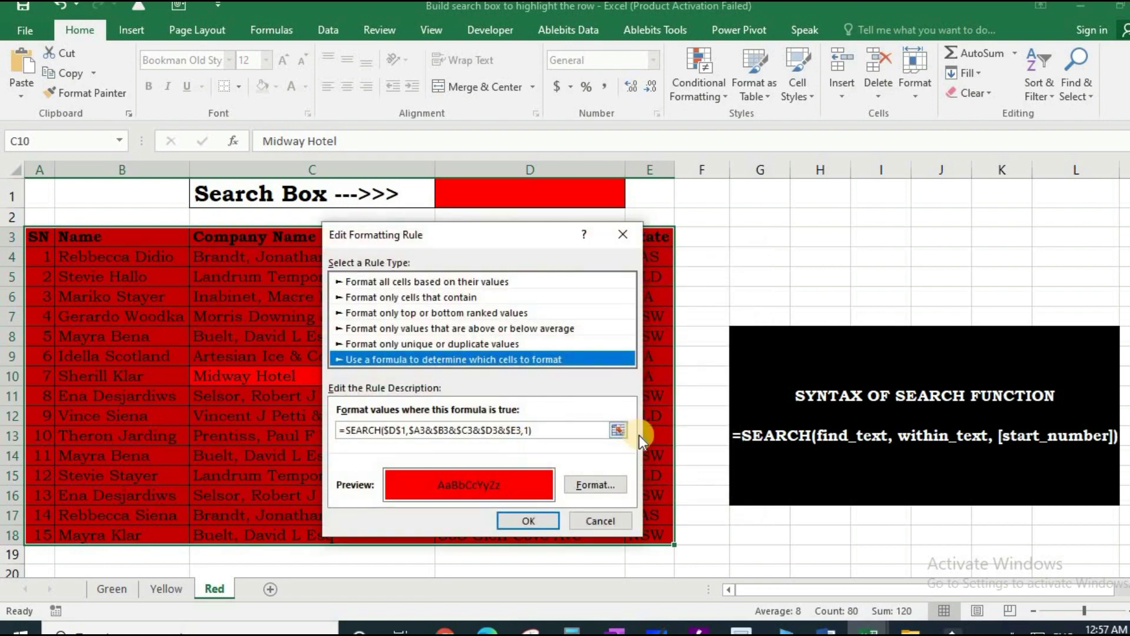
left_click(617, 428)
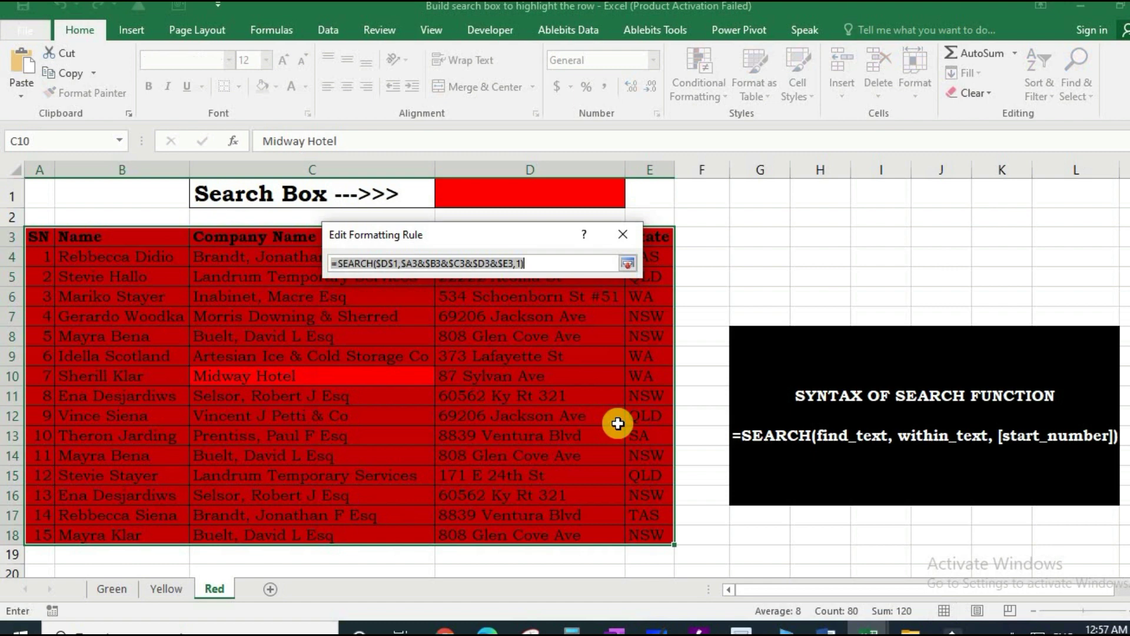
Wrap the rule formula as =IF($D$1<>"",SEARCH(...),"").
left_click(340, 259)
left_click(339, 260)
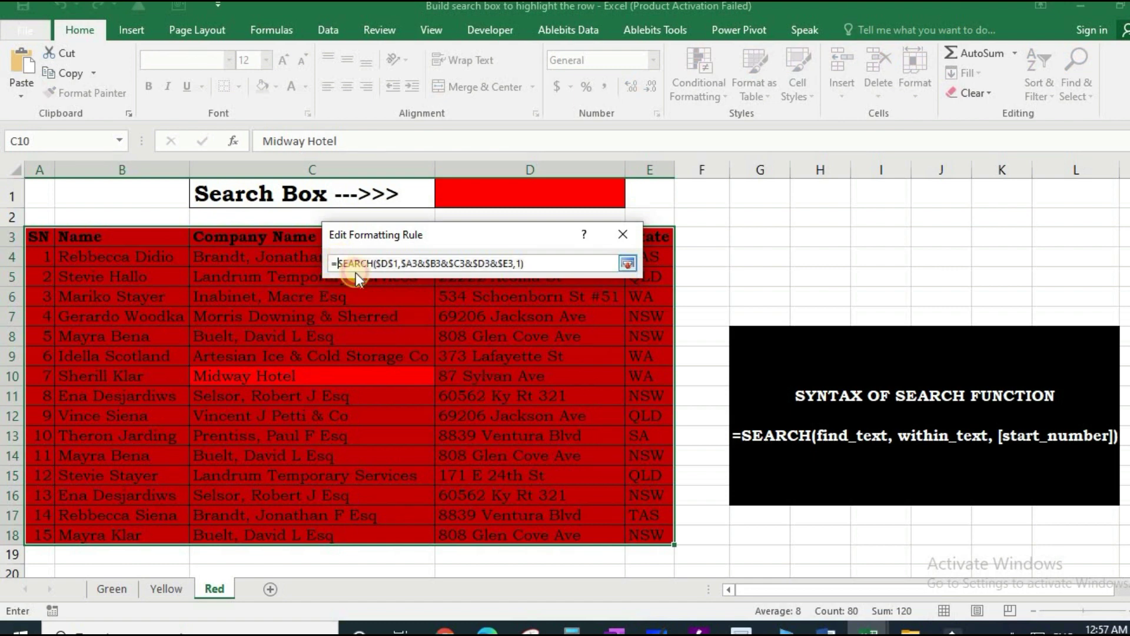
type("if")
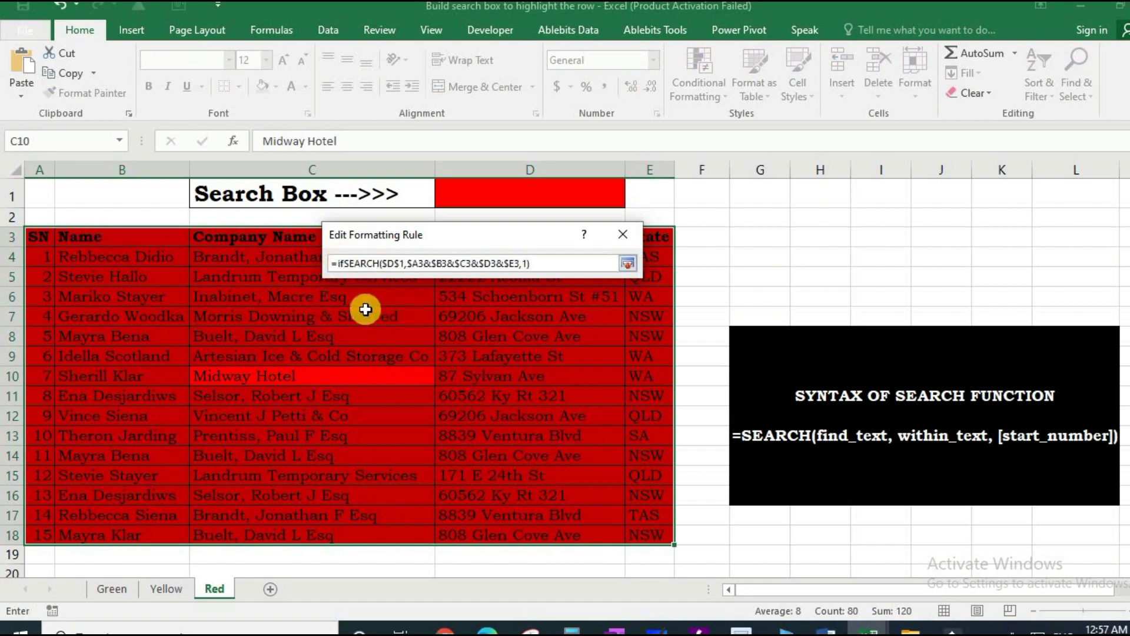
type("(")
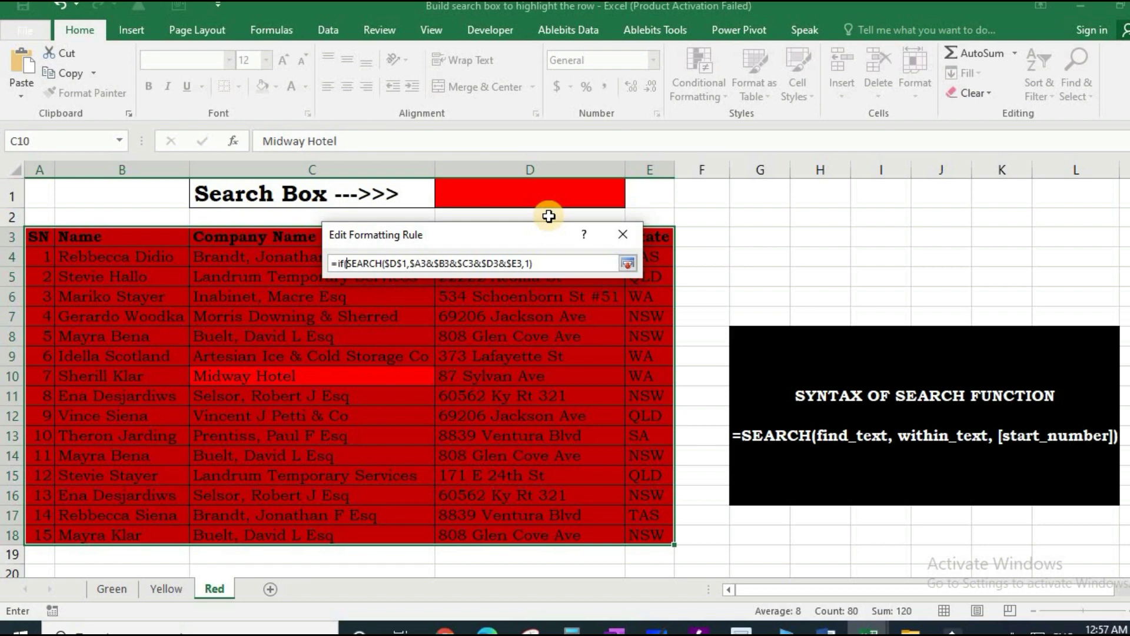
type("$")
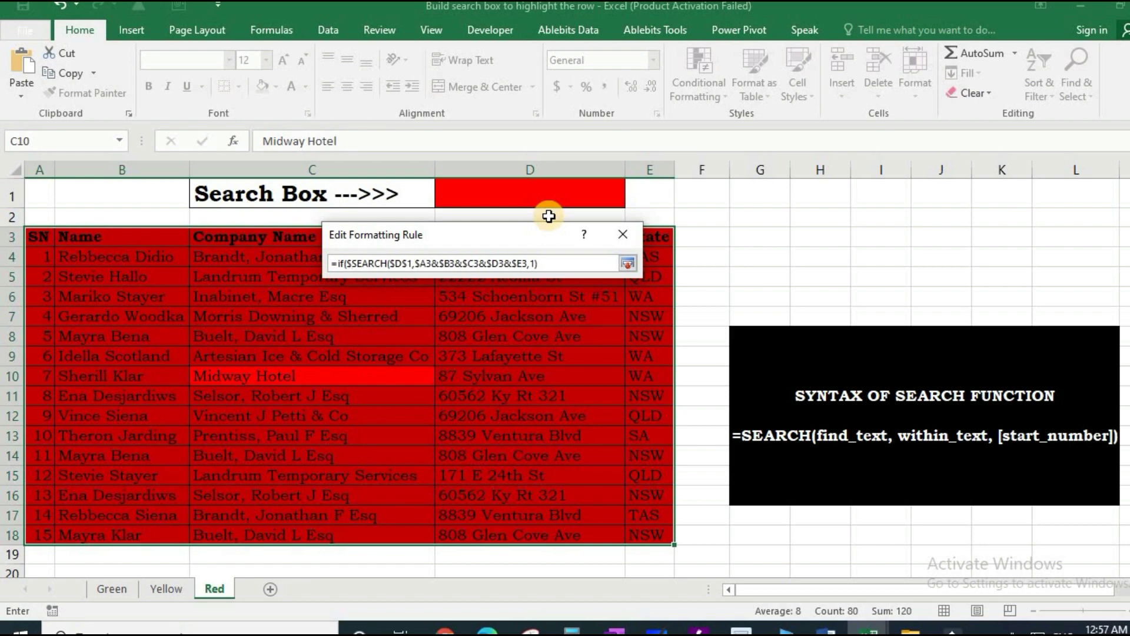
type("D$")
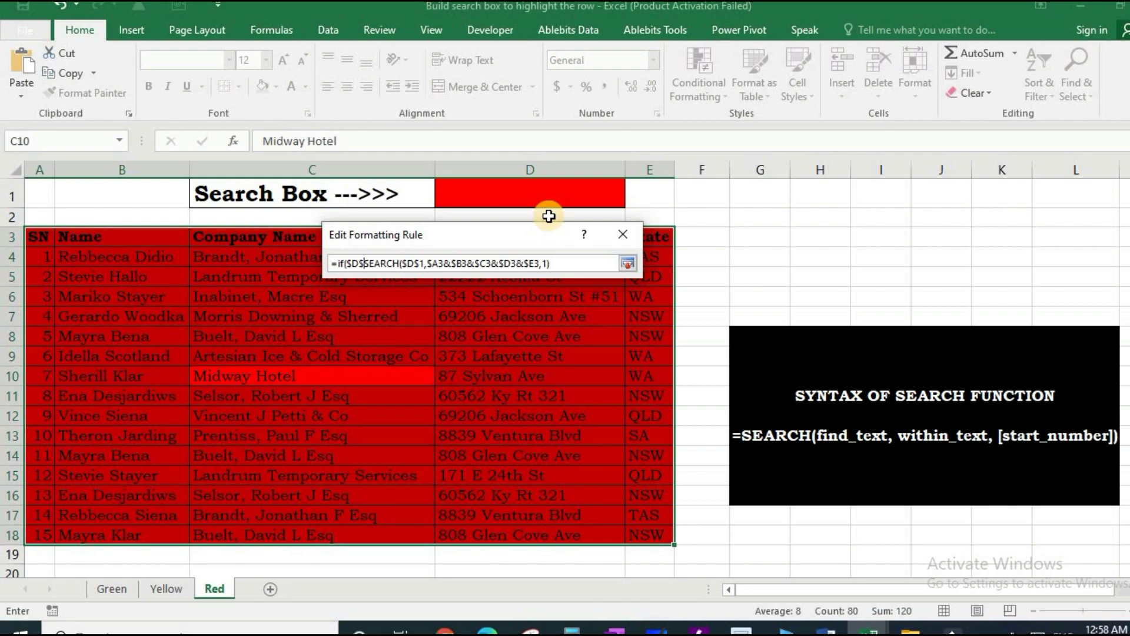
type("1")
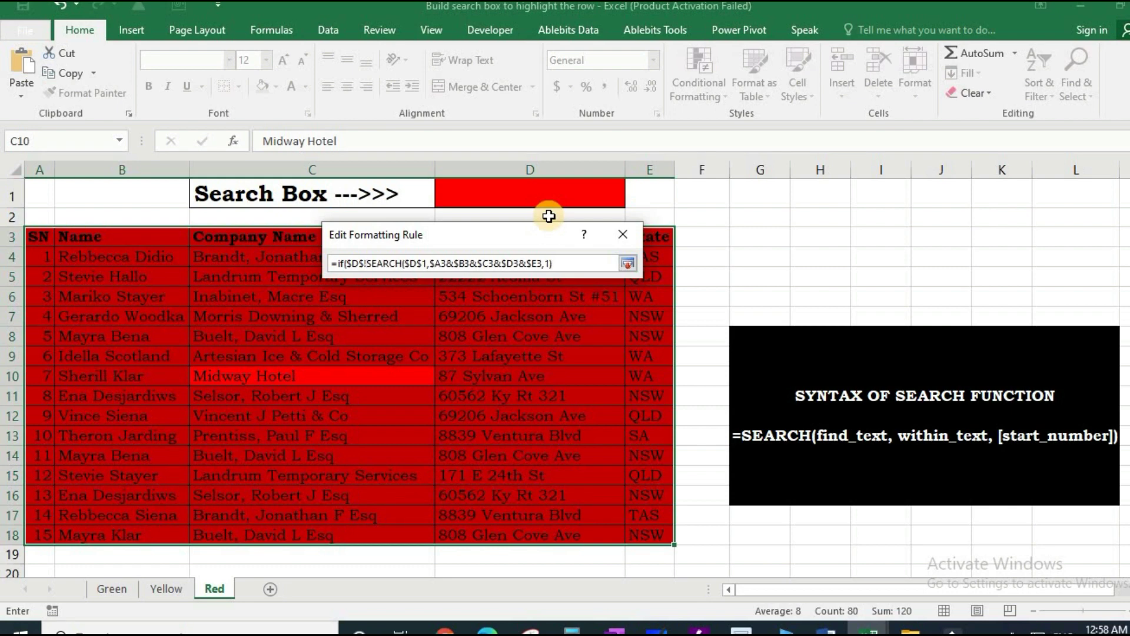
key("BackSpace")
type("1")
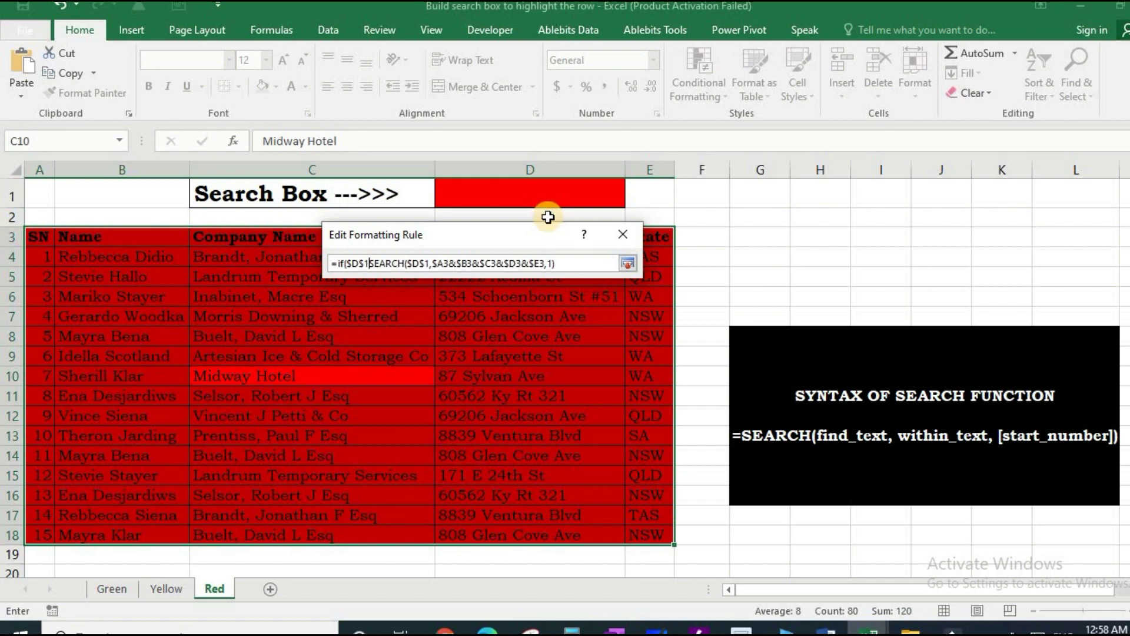
type("<>")
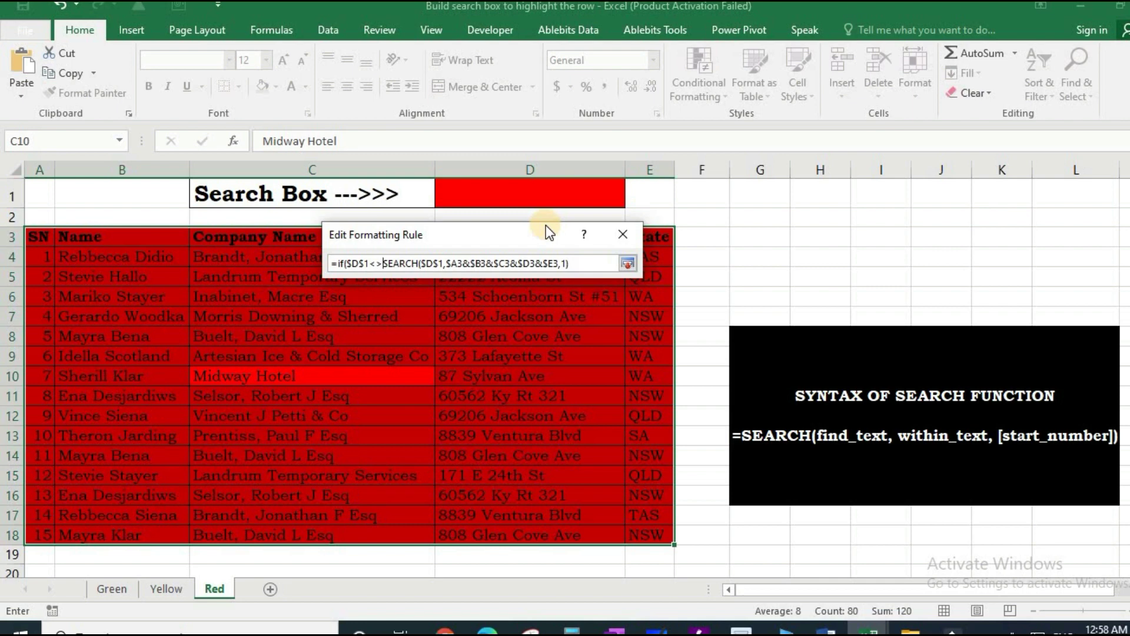
type("\"\",")
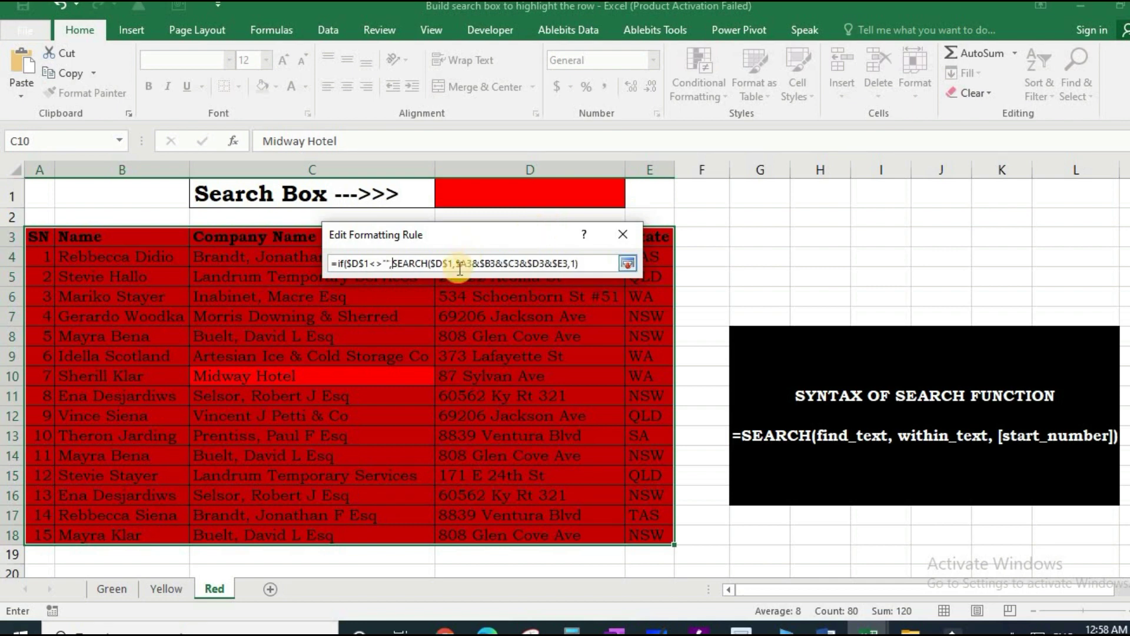
left_click(589, 264)
type(",")
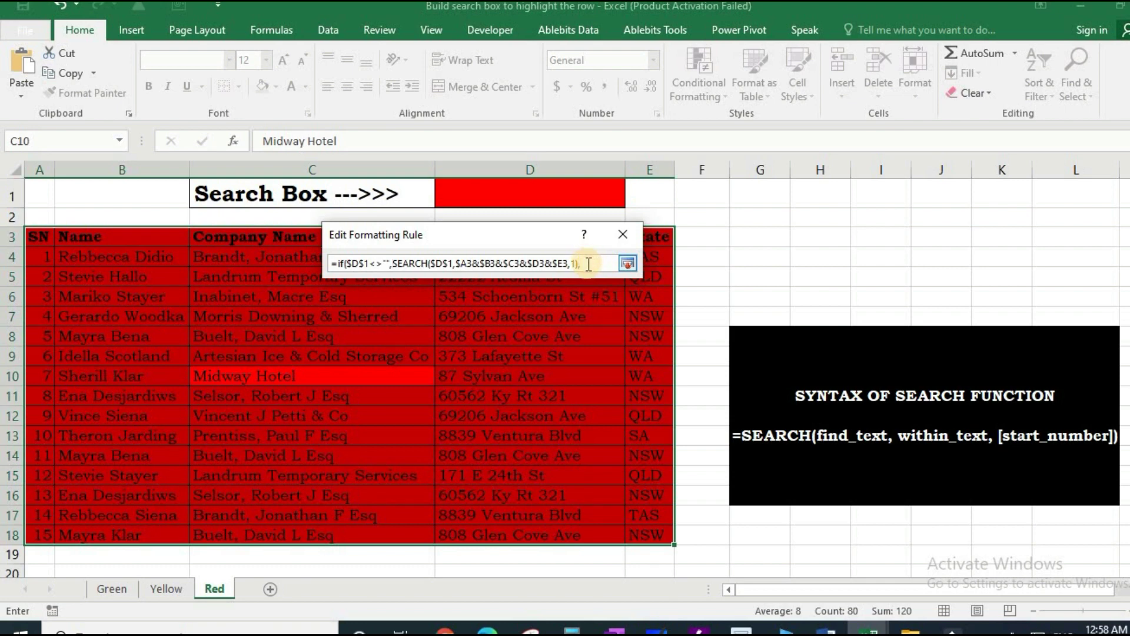
type("\"\")")
Save and apply the edited IF-wrapped rule, then deselect the table.
left_click(627, 263)
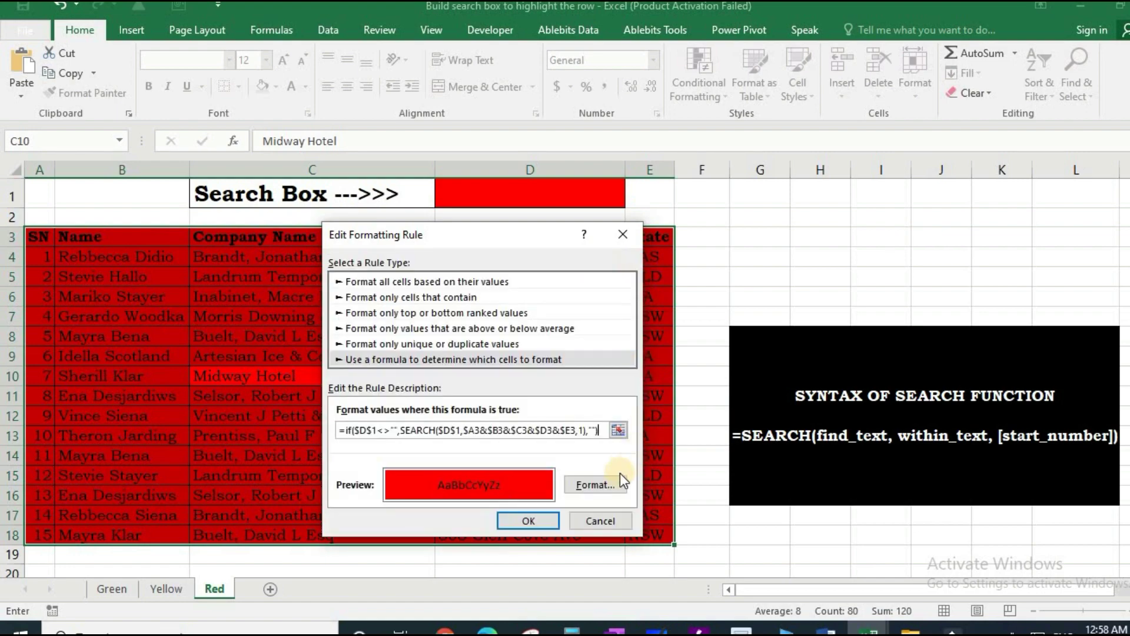
left_click(549, 520)
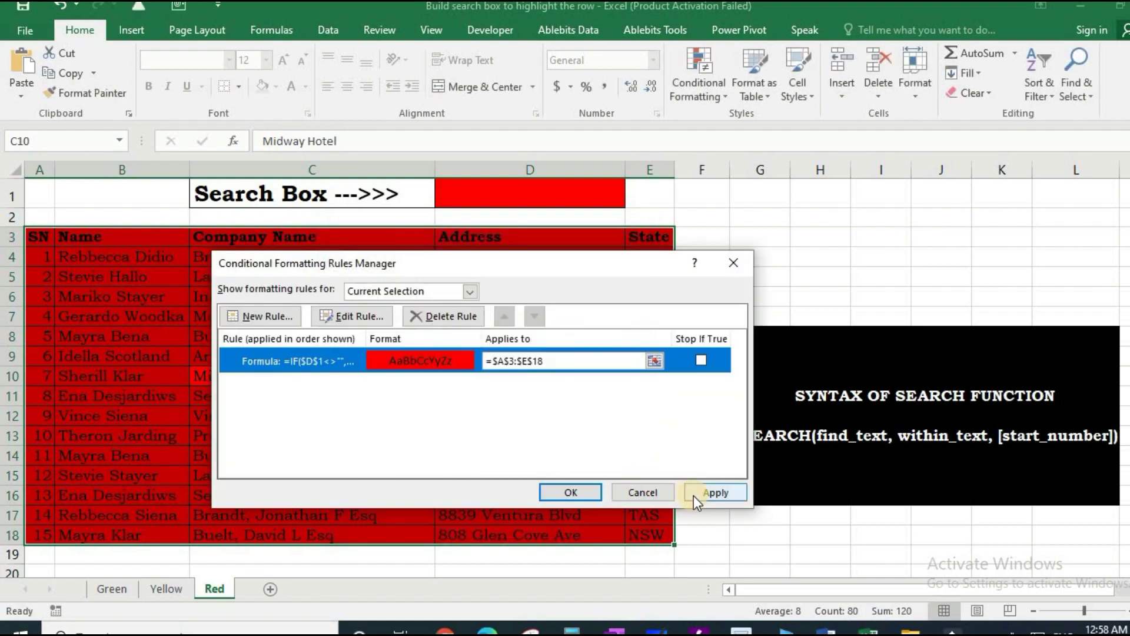
left_click(697, 492)
left_click(573, 492)
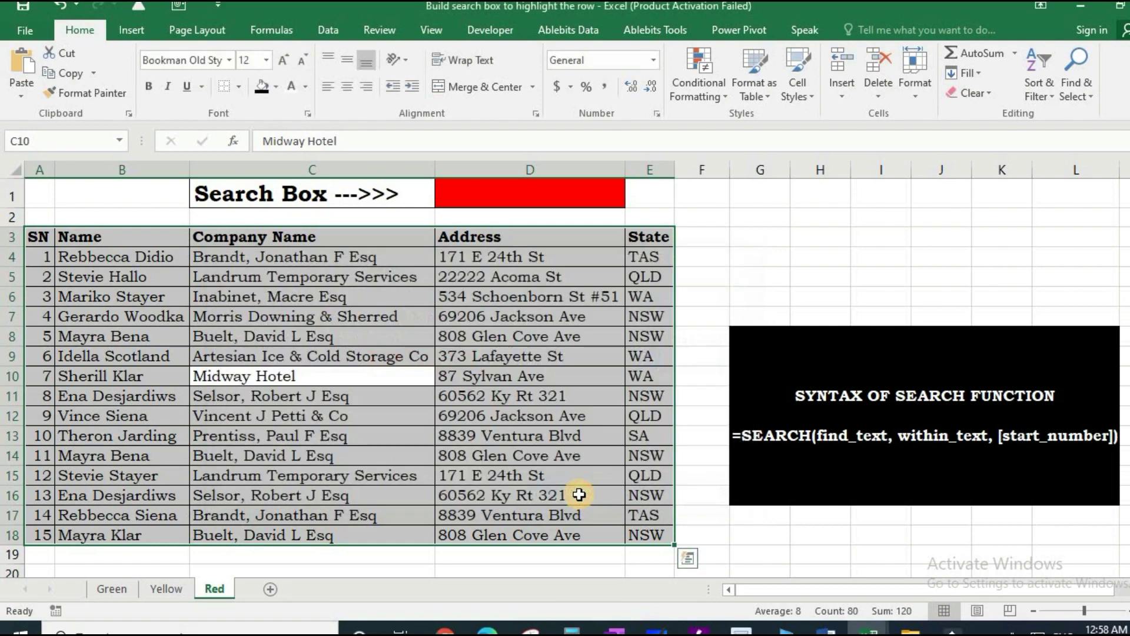
left_click(432, 333)
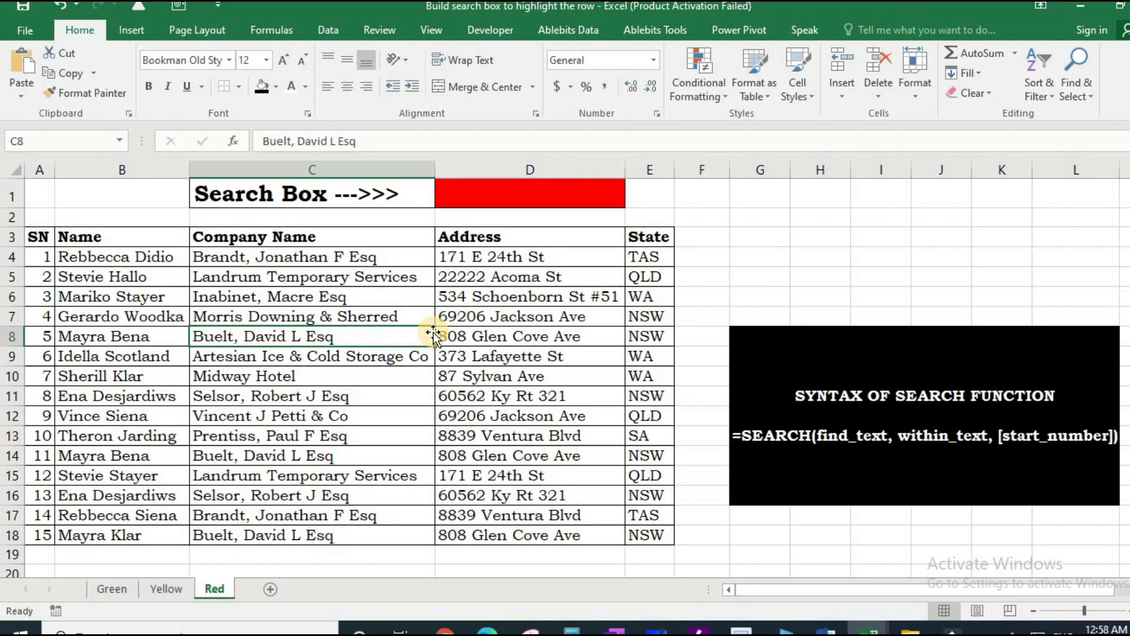
Test the search with 'ther' in D1, then clear it again.
left_click(472, 194)
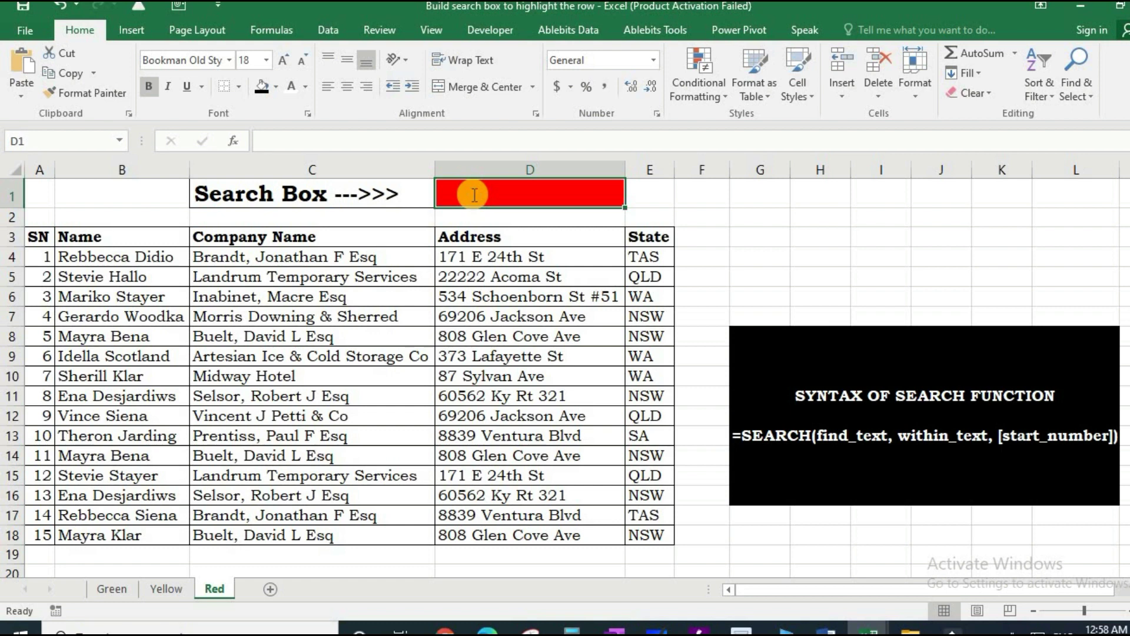
type("ther")
key("Return")
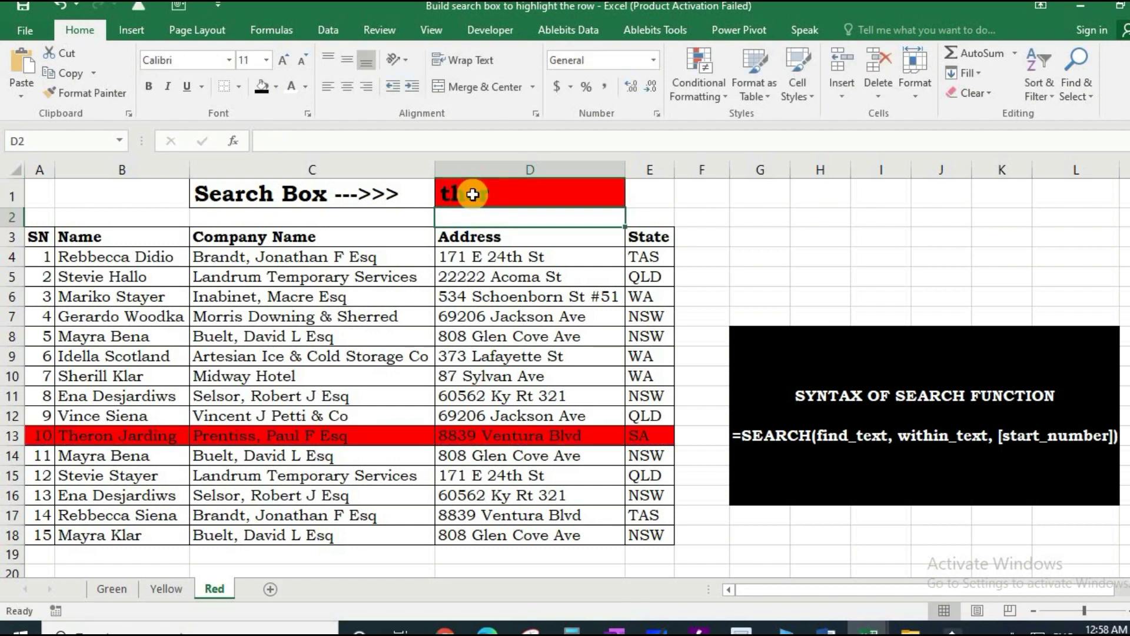
left_click(473, 194)
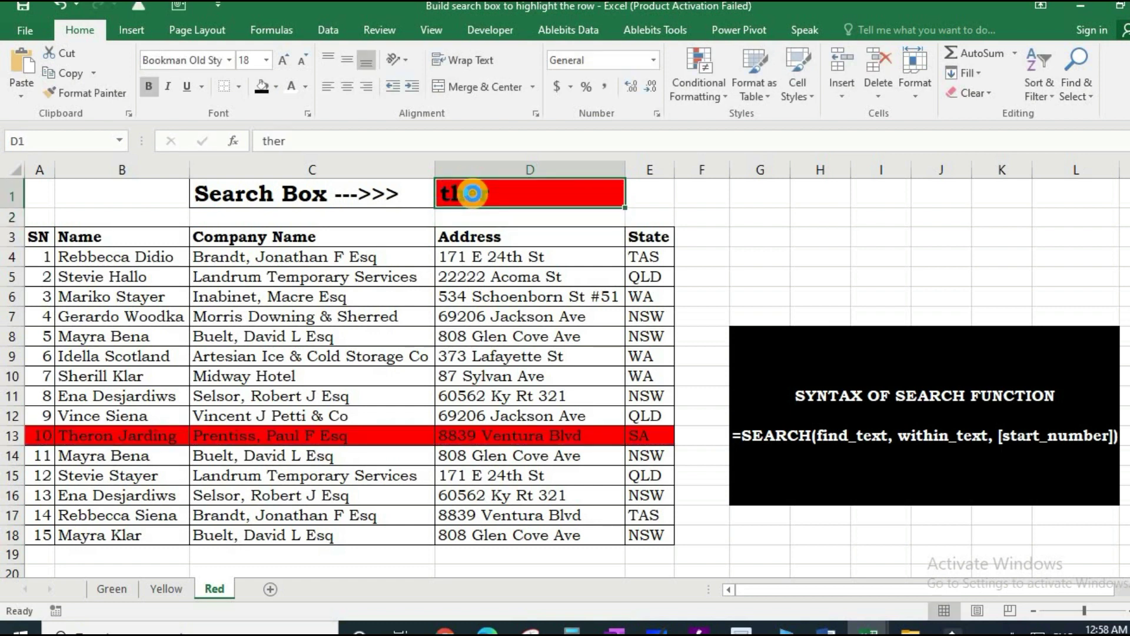
key("Delete")
key("Return")
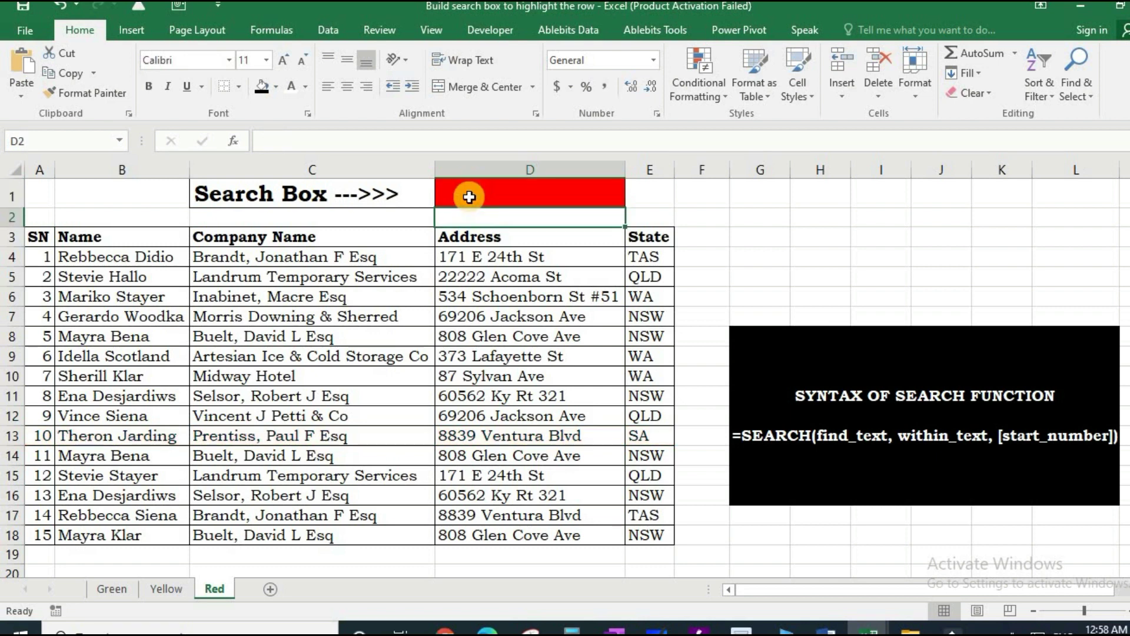